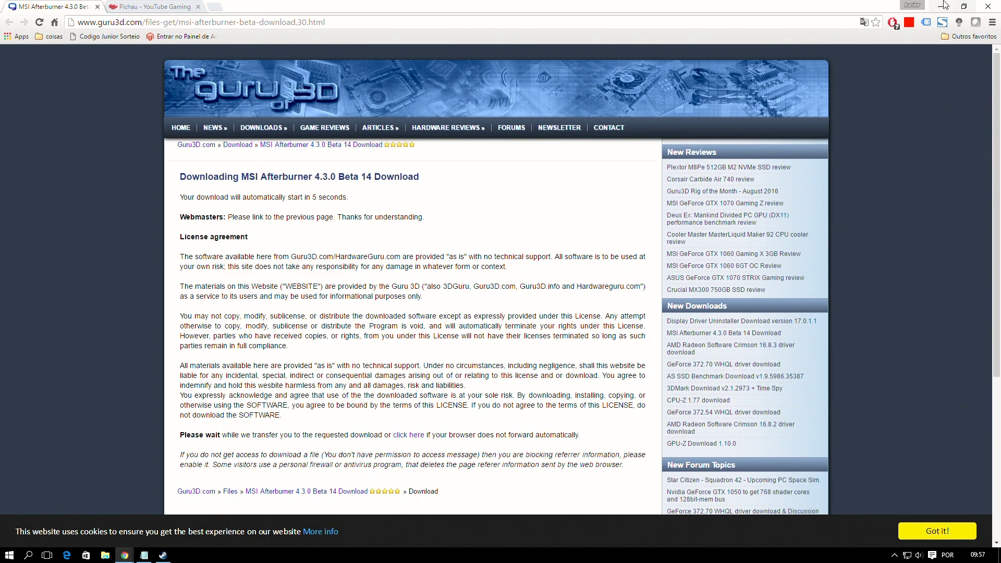
# Extract the downloaded MSI Afterburner archive on the desktop into the folder [Guru3D.com]-MSIAfterburnerSetup430Beta14
pyautogui.click(941, 7)
pyautogui.moveTo(481, 136); pyautogui.dragTo(382, 69)
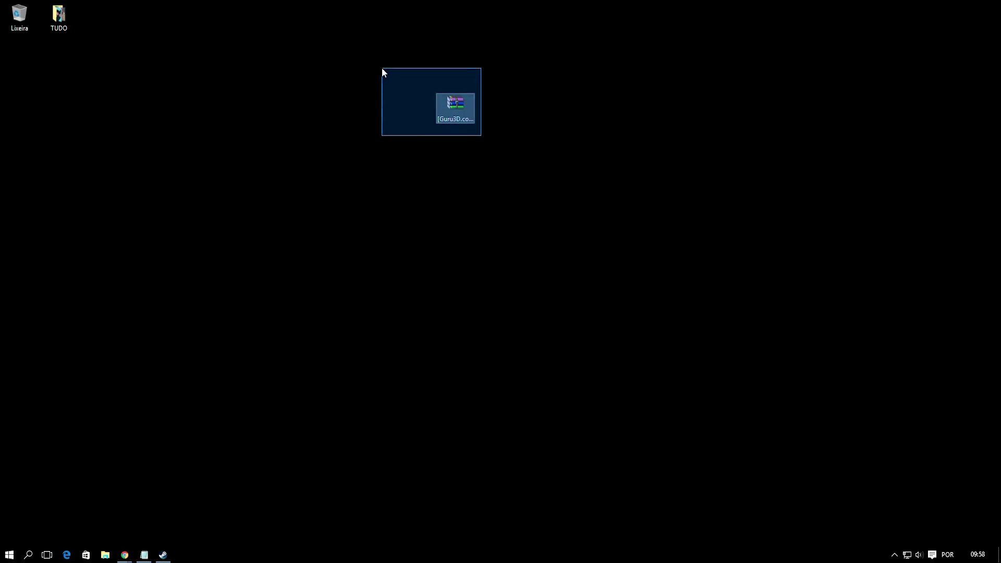
pyautogui.click(452, 103)
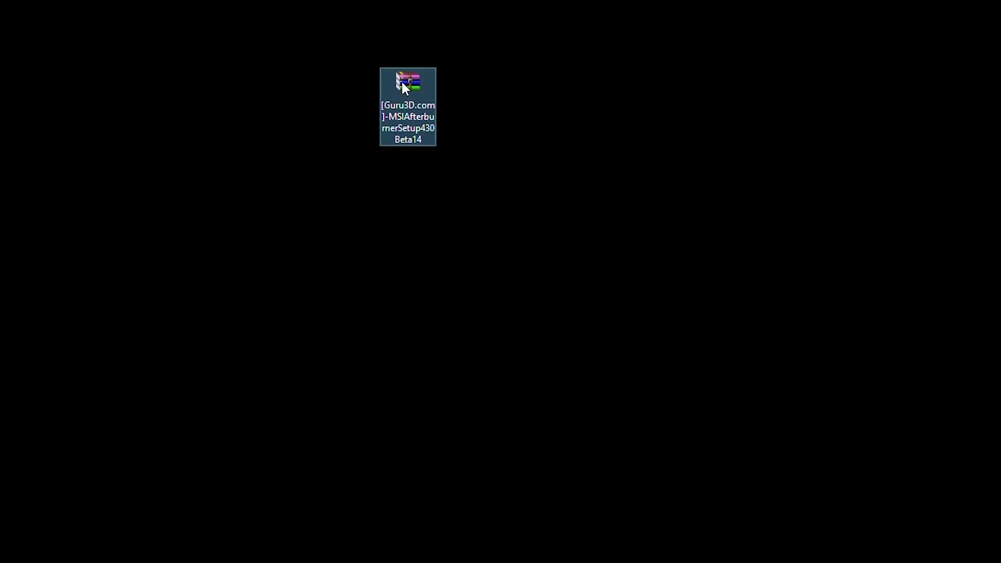
pyautogui.rightClick(405, 86)
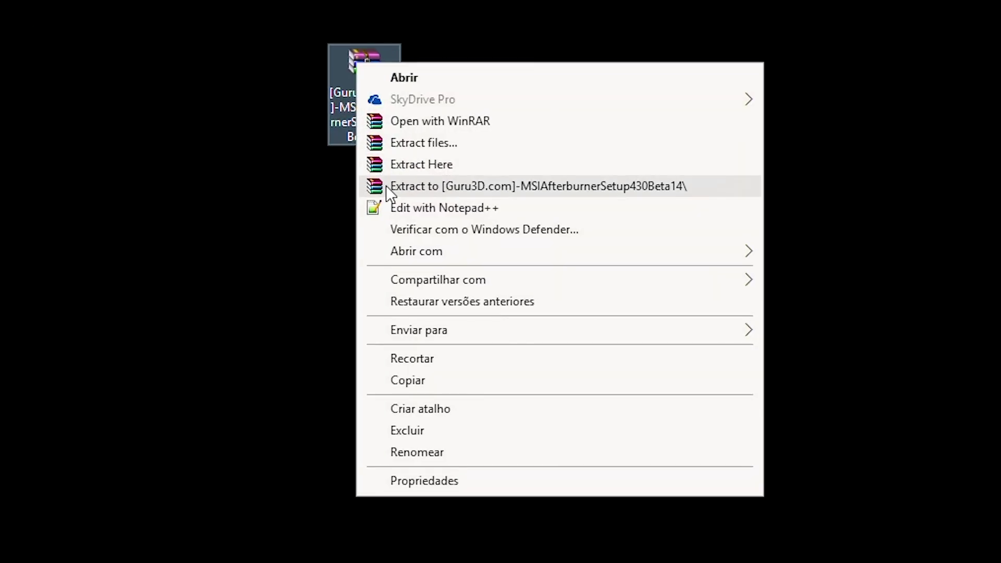
pyautogui.click(409, 188)
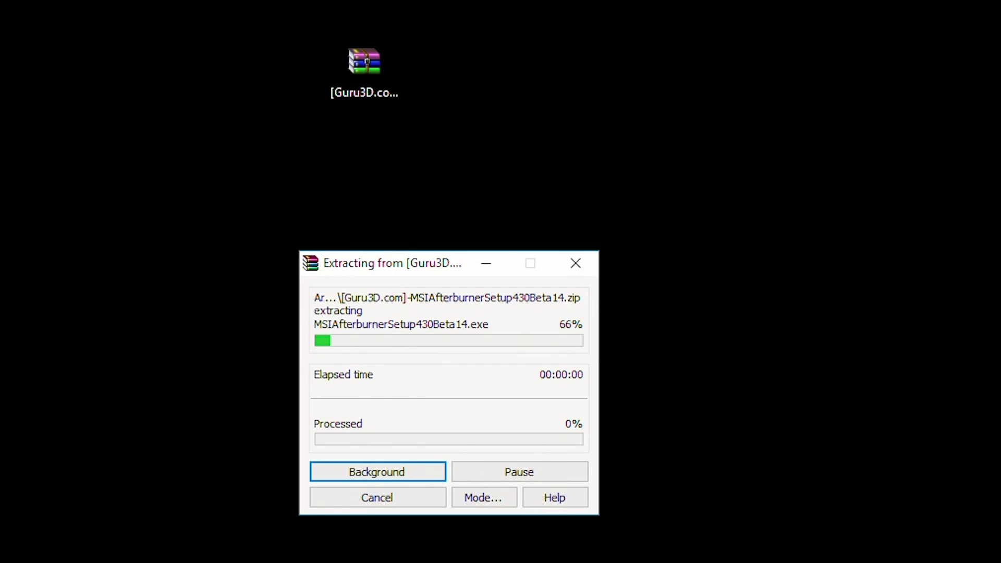
# Open the extracted folder's Guru3D.com subfolder and run the MSIAfterburnerSetup430Beta14 installer
pyautogui.doubleClick(448, 91)
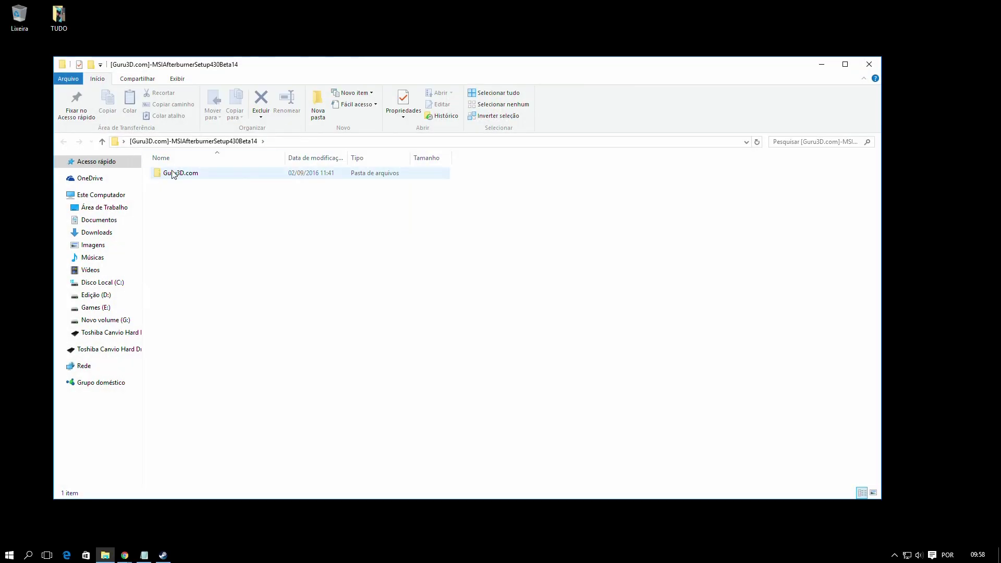
pyautogui.doubleClick(173, 173)
pyautogui.click(265, 188)
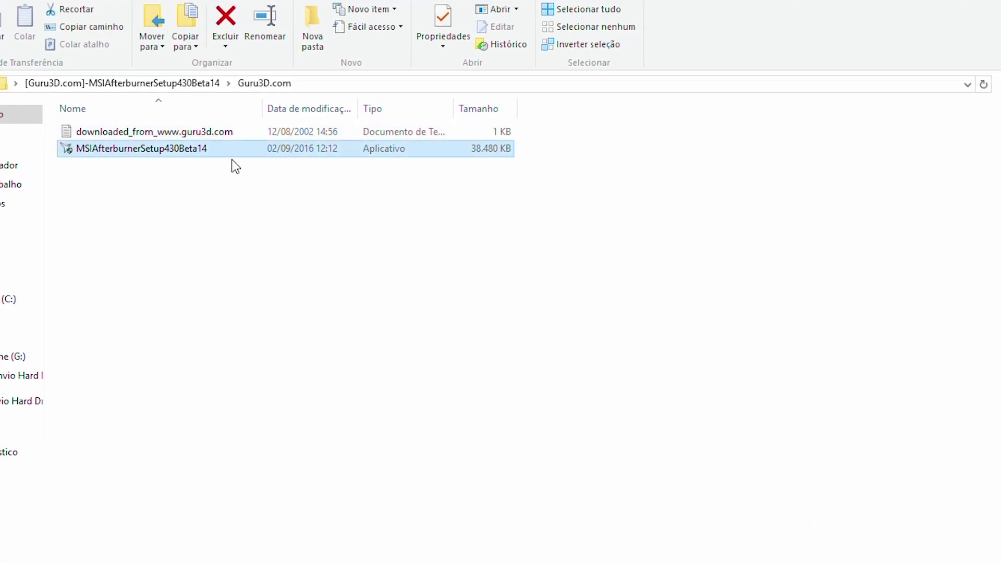
pyautogui.doubleClick(191, 156)
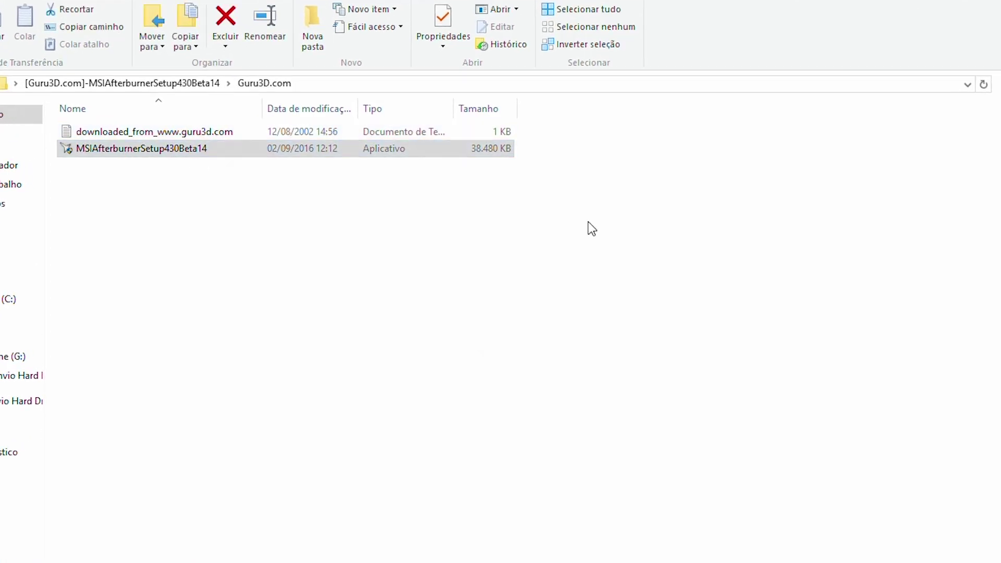
# Confirm the installer language and accept the MSI Afterburner license agreement
pyautogui.click(615, 300)
pyautogui.click(613, 302)
pyautogui.click(589, 328)
pyautogui.click(693, 422)
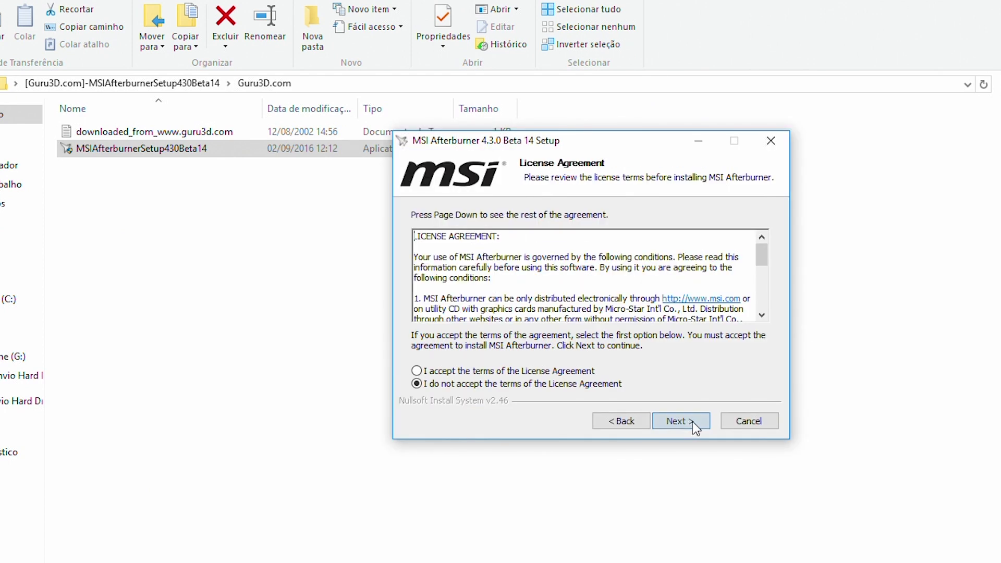
pyautogui.click(417, 371)
pyautogui.click(690, 424)
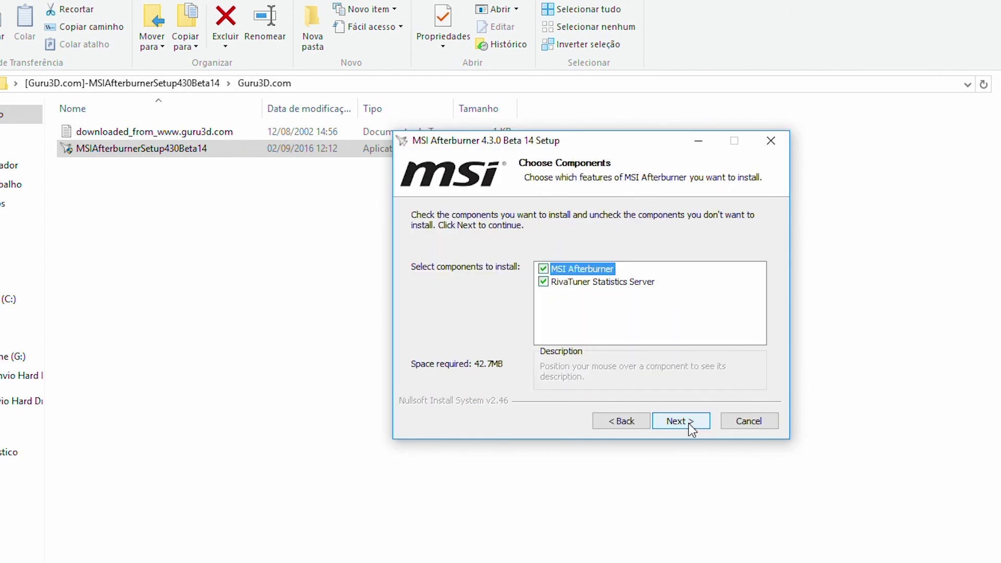
# Keep MSI Afterburner and RivaTuner Statistics Server selected as components and install with the MSI Afterburner Start Menu folder
pyautogui.click(687, 420)
pyautogui.click(630, 417)
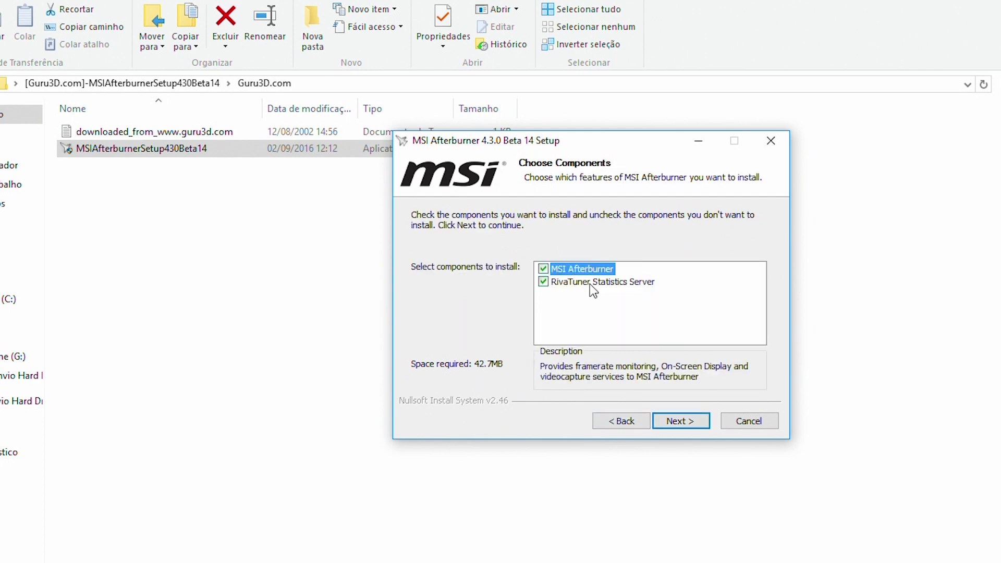
pyautogui.click(543, 282)
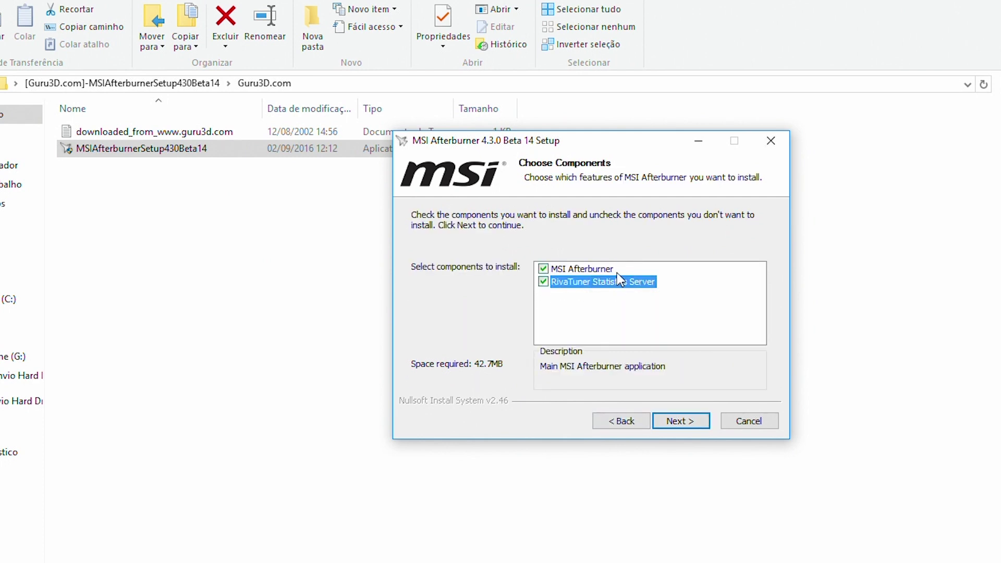
pyautogui.click(684, 419)
pyautogui.click(678, 422)
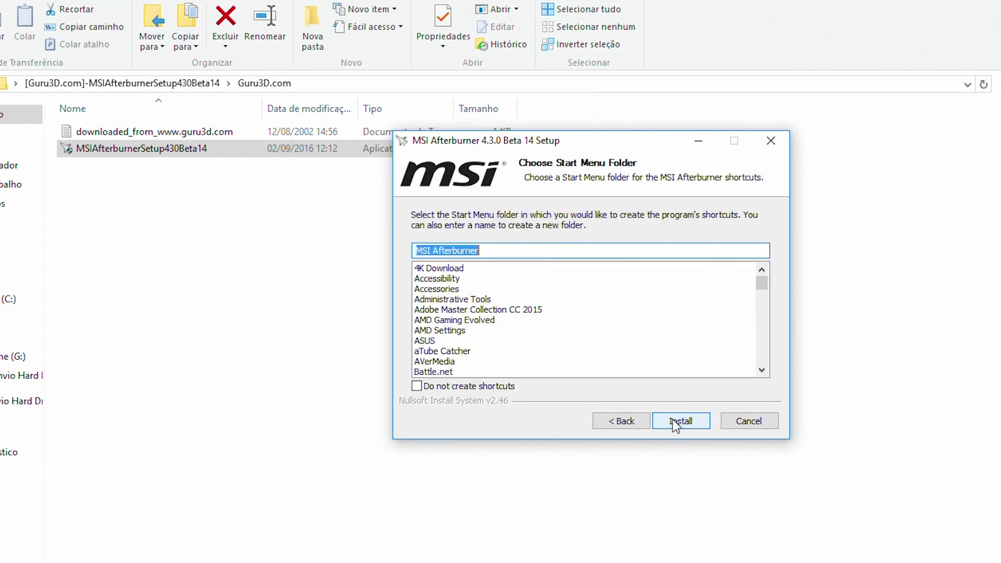
pyautogui.click(675, 423)
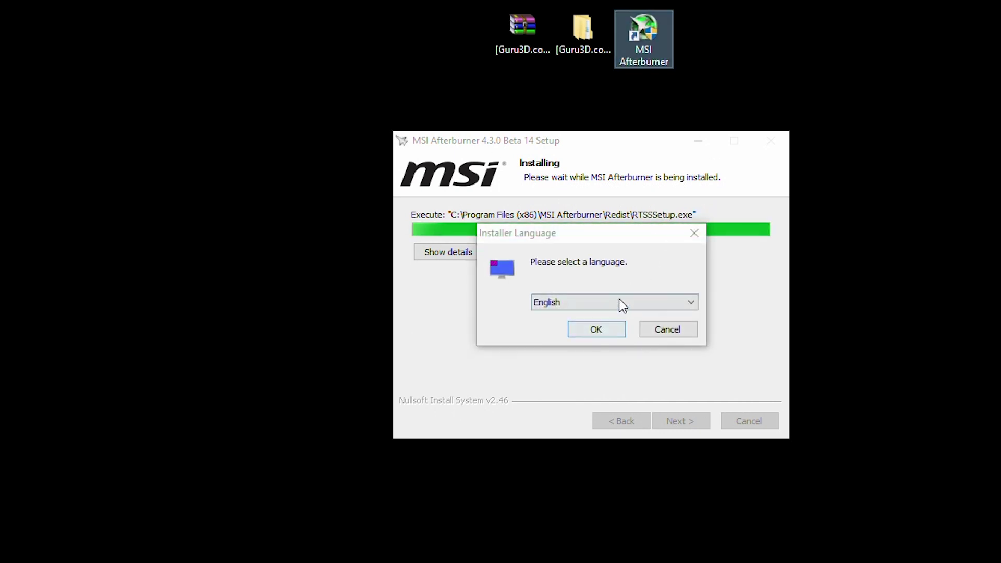
# Complete the RivaTuner Statistics Server setup in English and finish the MSI Afterburner installation
pyautogui.click(620, 302)
pyautogui.click(599, 327)
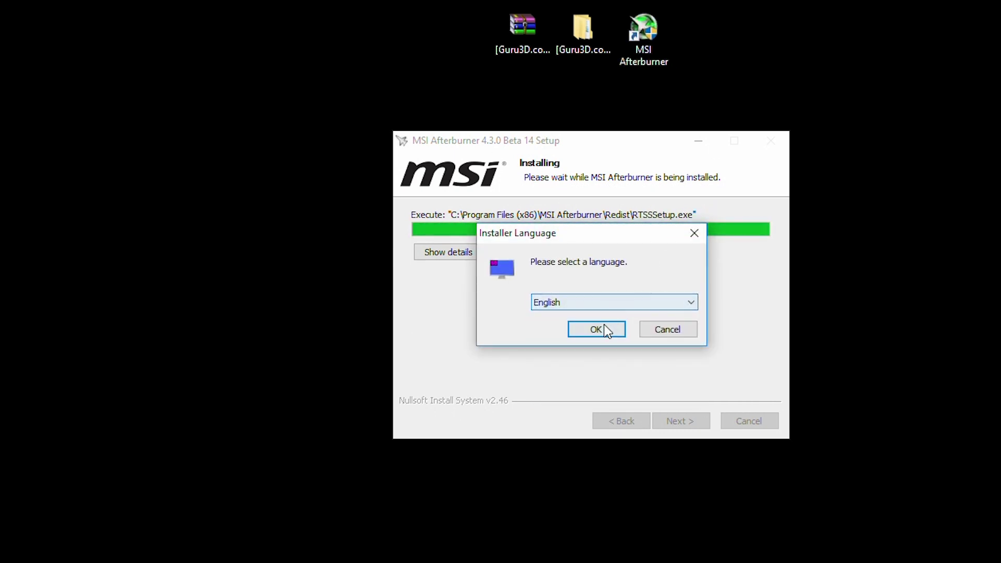
pyautogui.click(597, 329)
pyautogui.click(673, 420)
pyautogui.click(588, 373)
pyautogui.click(685, 420)
pyautogui.click(687, 420)
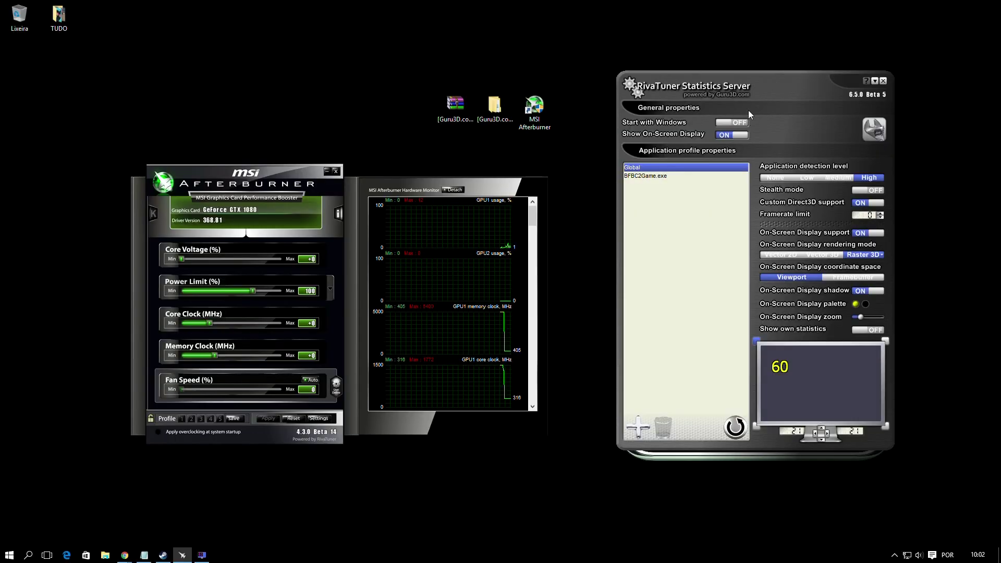
# Arrange the MSI Afterburner and RivaTuner Statistics Server windows side by side on the desktop
pyautogui.moveTo(751, 88); pyautogui.dragTo(687, 82)
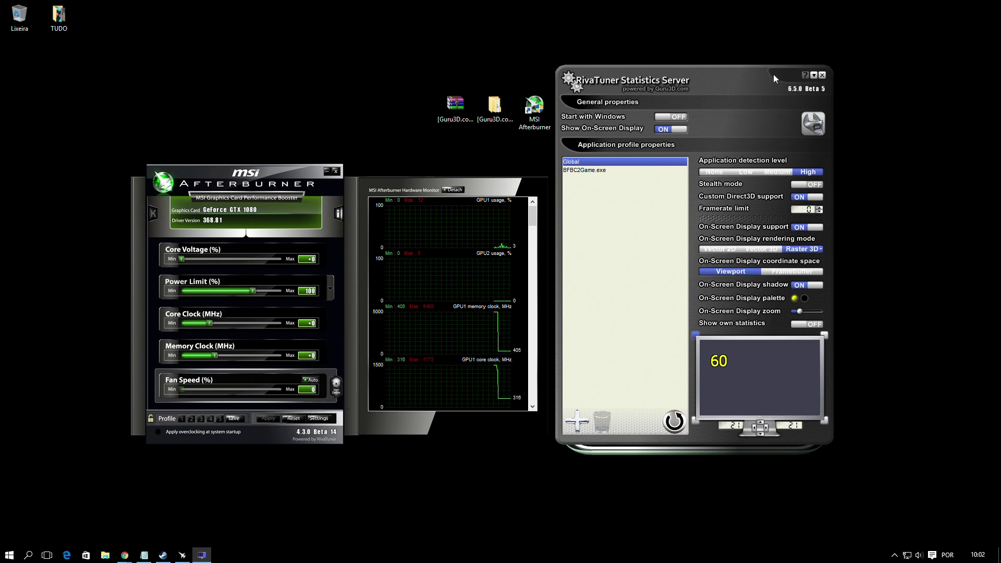
pyautogui.moveTo(719, 74); pyautogui.dragTo(869, 89)
pyautogui.moveTo(262, 185); pyautogui.dragTo(403, 170)
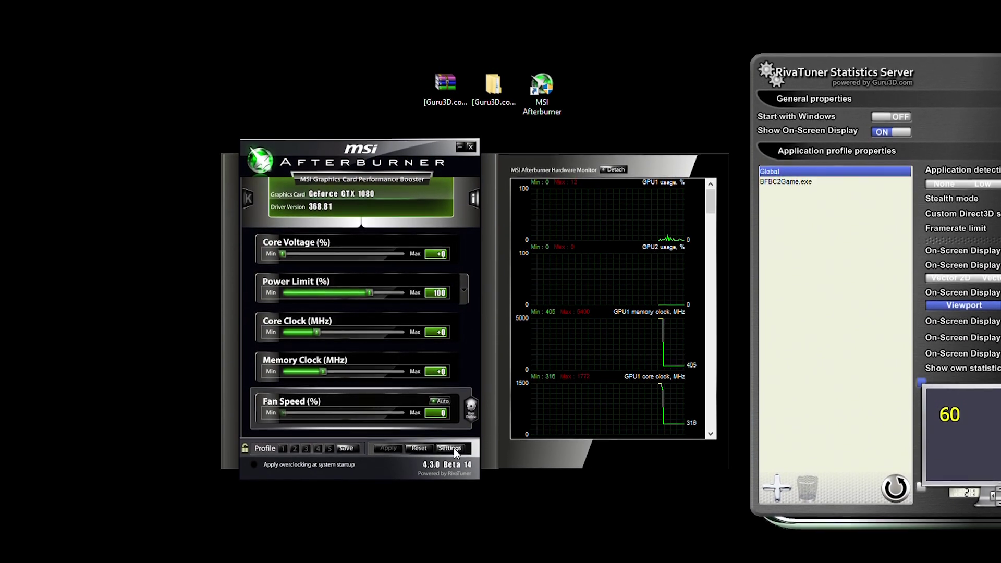
# Open the monitoring settings in MSI Afterburner properties and show GPU1 usage in the On-Screen Display
pyautogui.click(450, 446)
pyautogui.moveTo(349, 155); pyautogui.dragTo(459, 28)
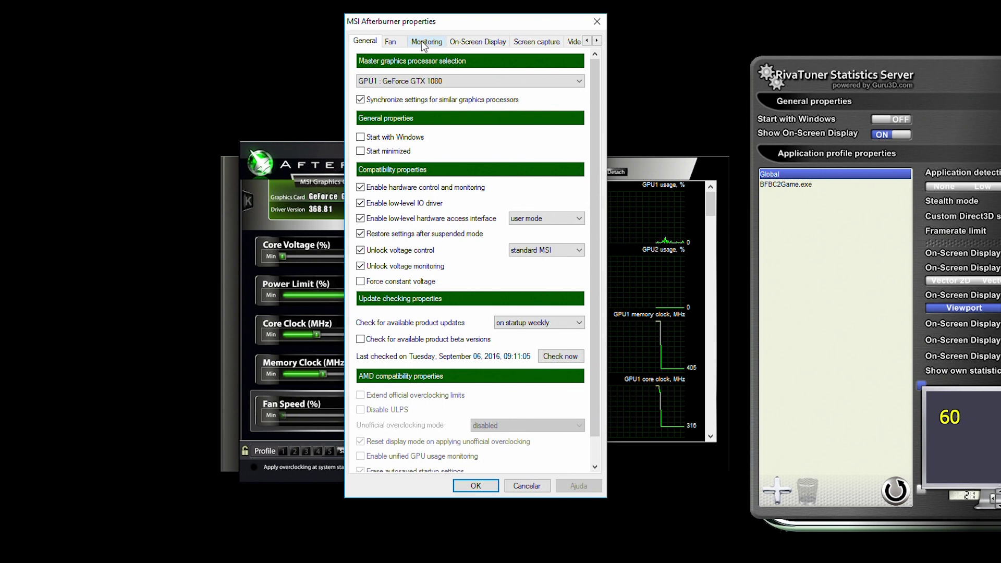
pyautogui.click(425, 41)
pyautogui.moveTo(578, 139); pyautogui.dragTo(606, 129)
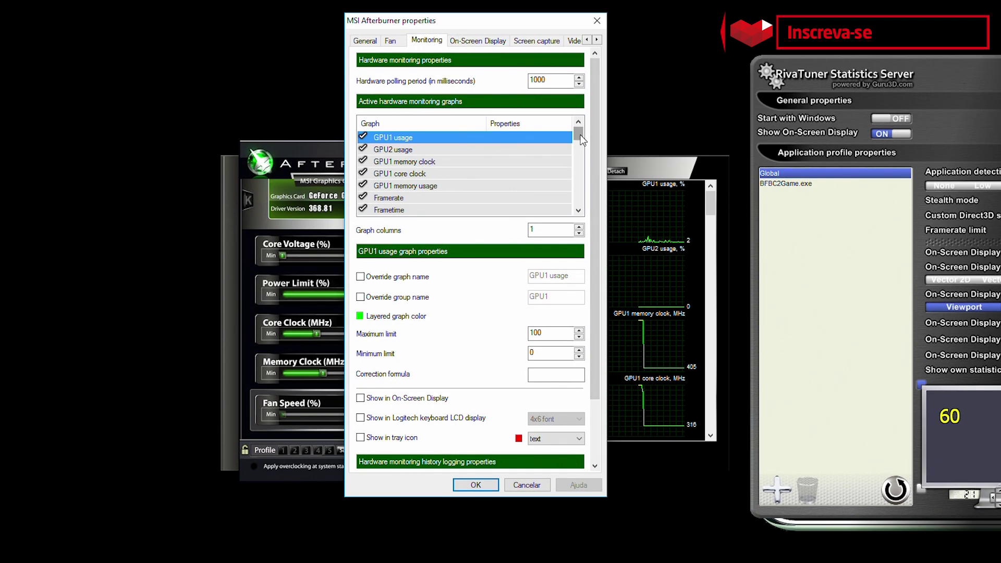
pyautogui.moveTo(581, 134); pyautogui.dragTo(581, 130)
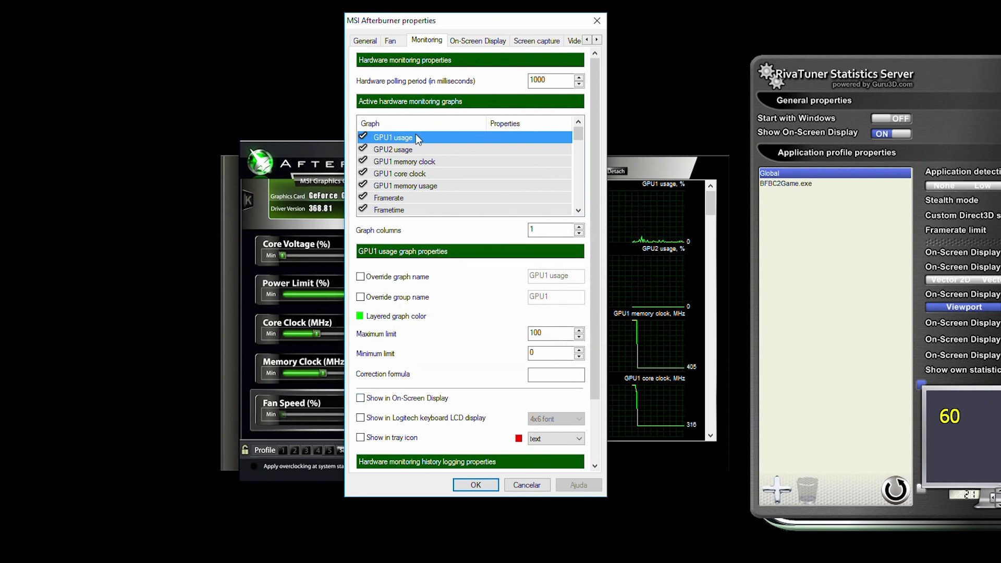
pyautogui.click(386, 400)
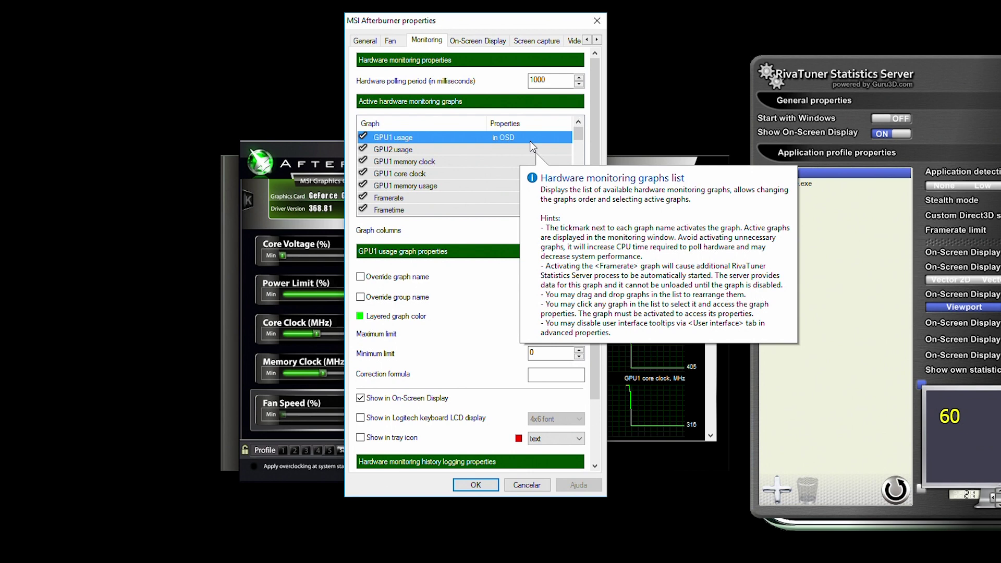
# Enable On-Screen Display for the GPU1 core clock and GPU1 memory usage graphs
pyautogui.click(401, 151)
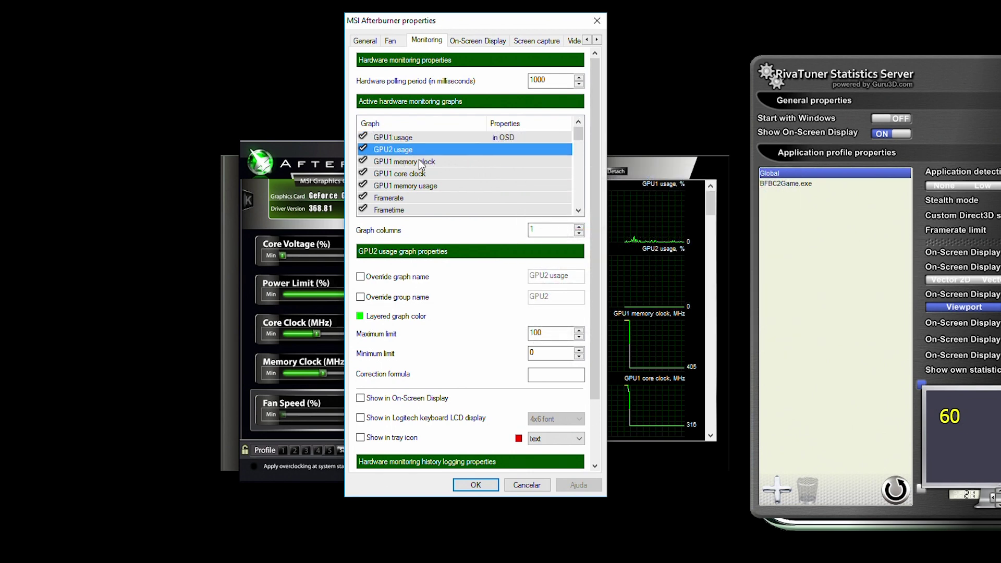
pyautogui.click(424, 162)
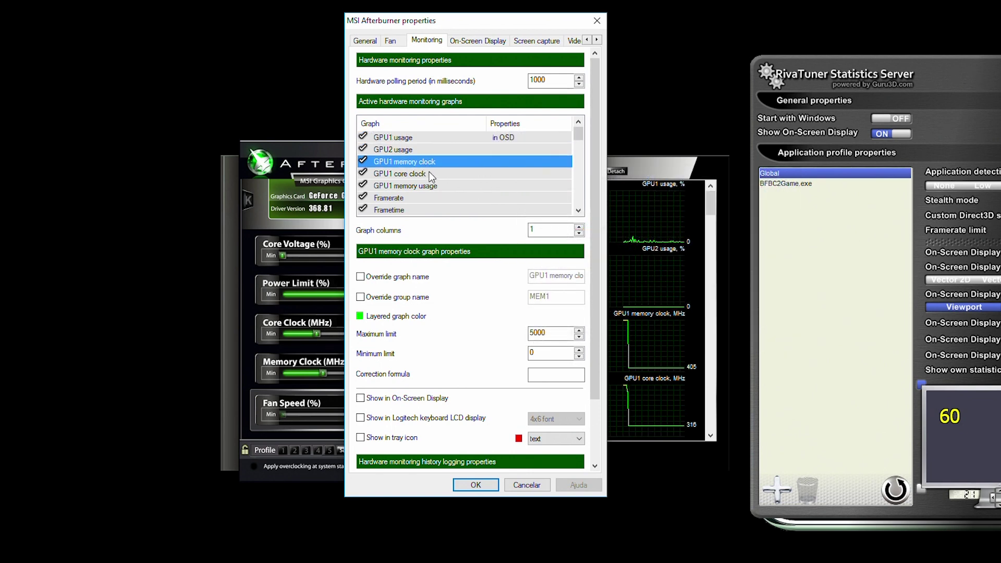
pyautogui.click(430, 172)
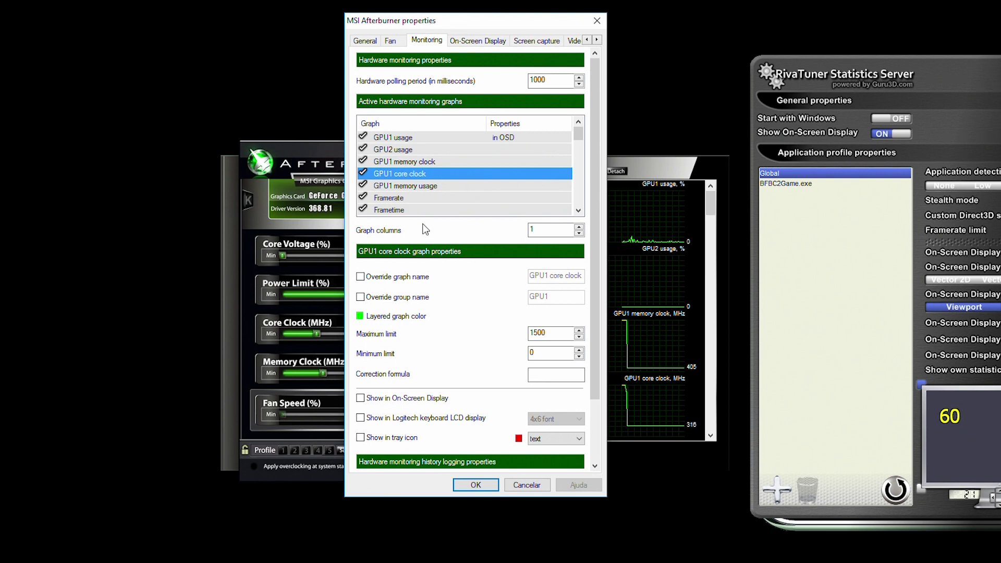
pyautogui.click(392, 399)
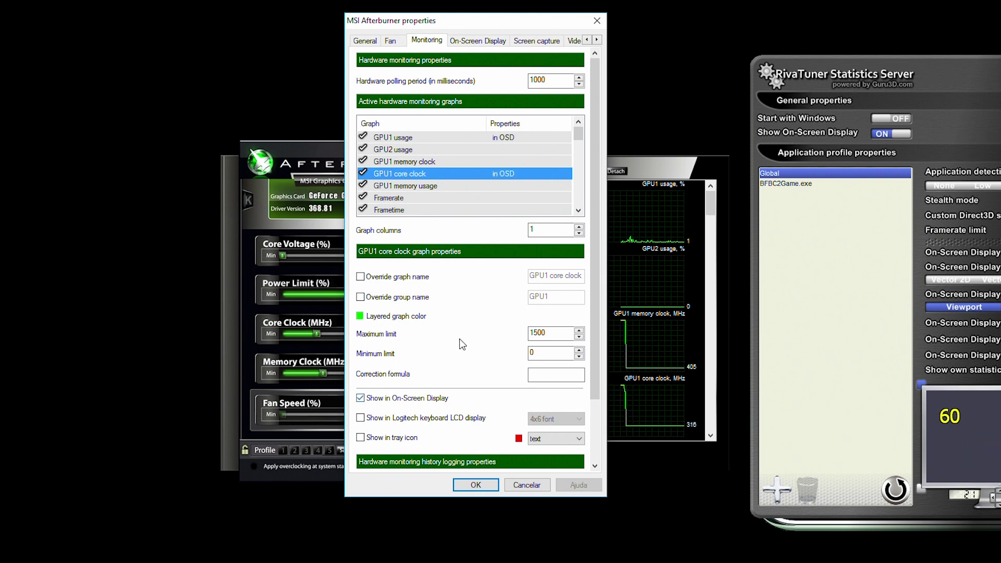
pyautogui.click(433, 186)
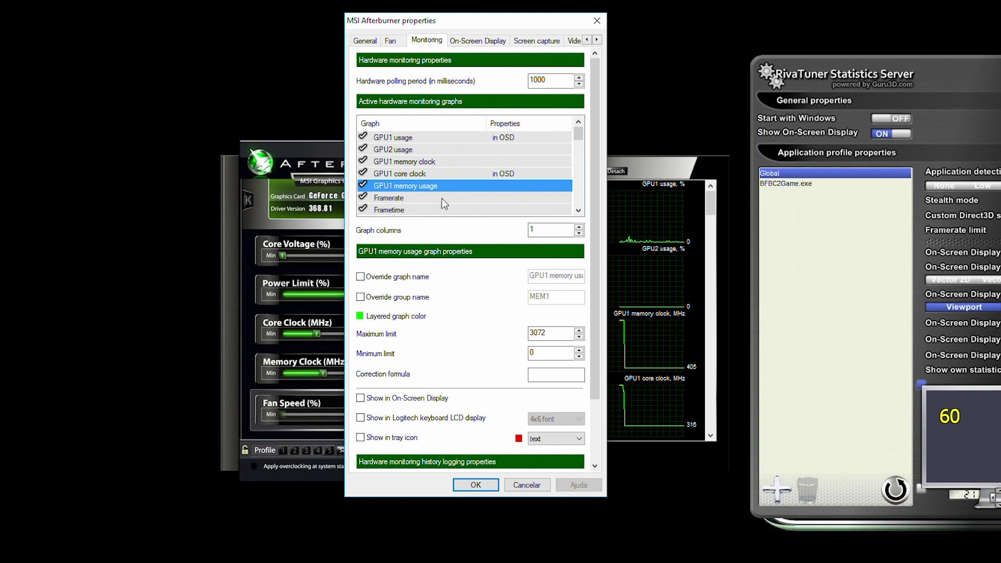
pyautogui.click(380, 400)
# Enable On-Screen Display for the Framerate and Frametime graphs
pyautogui.scroll(-1, 420, 185)
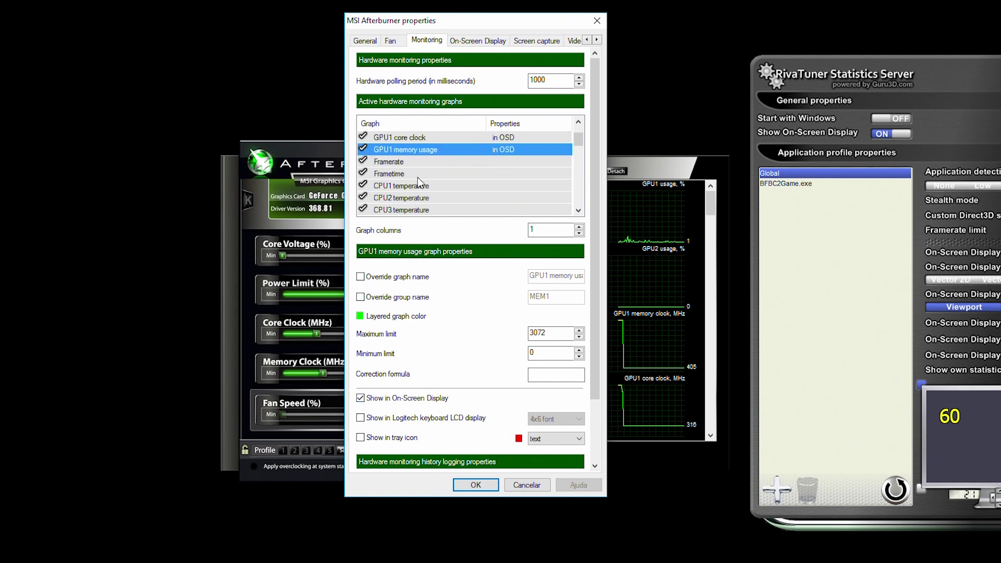
pyautogui.click(405, 162)
pyautogui.click(360, 399)
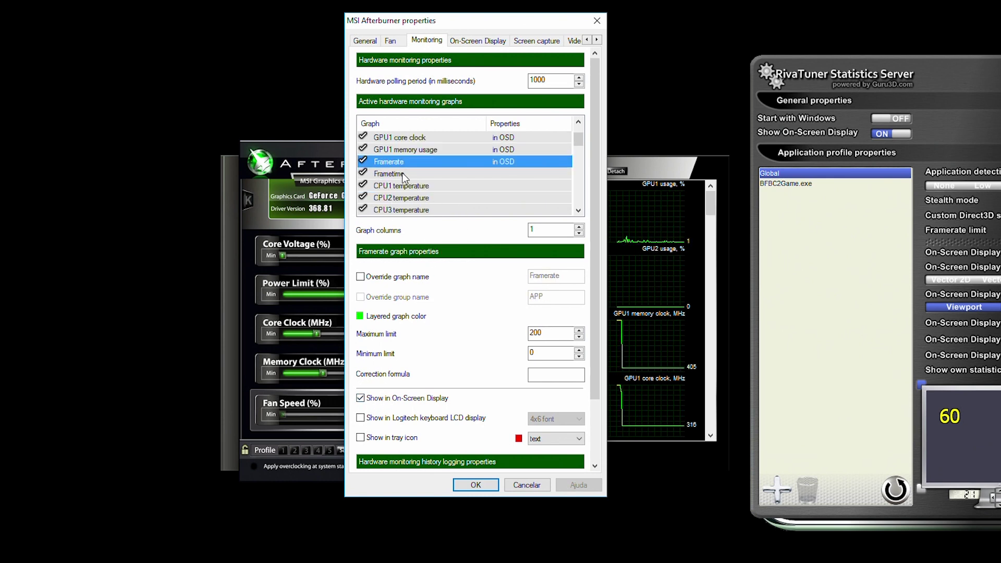
pyautogui.click(404, 174)
pyautogui.click(387, 399)
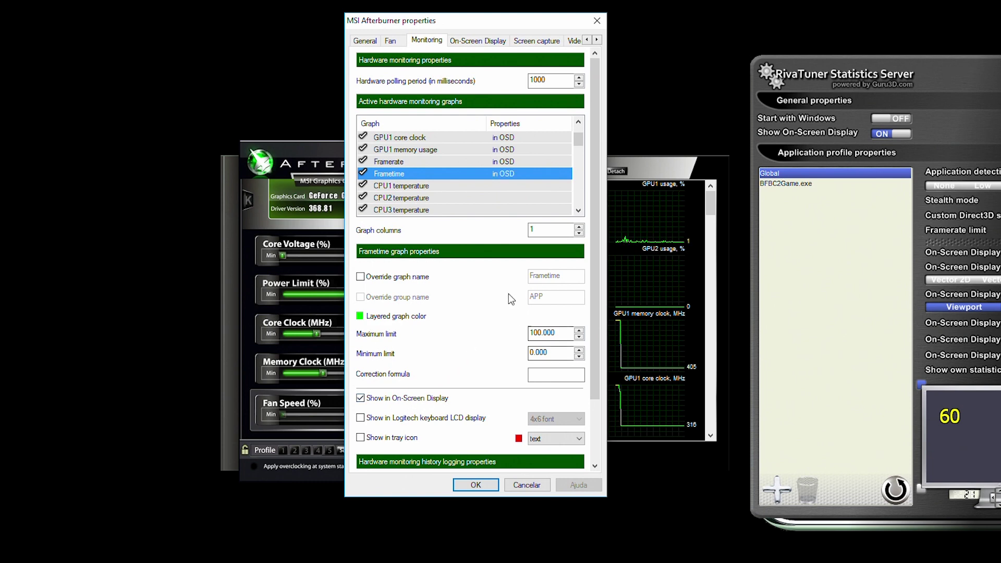
# Enable On-Screen Display for the overall CPU temperature and CPU usage graphs
pyautogui.scroll(-1, 421, 174)
pyautogui.scroll(-2, 424, 176)
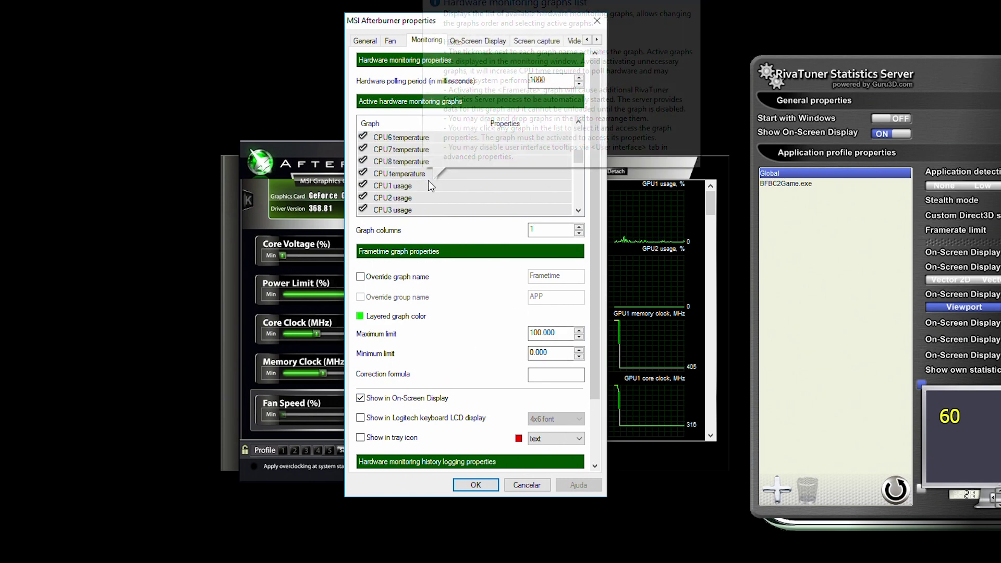
pyautogui.click(430, 174)
pyautogui.click(386, 399)
pyautogui.scroll(-3, 424, 182)
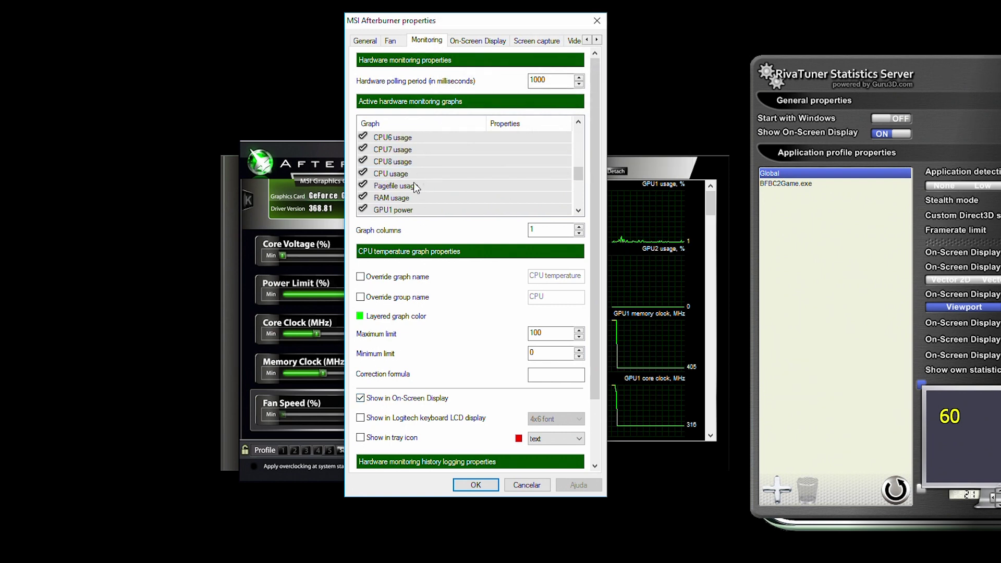
pyautogui.click(415, 176)
pyautogui.click(393, 399)
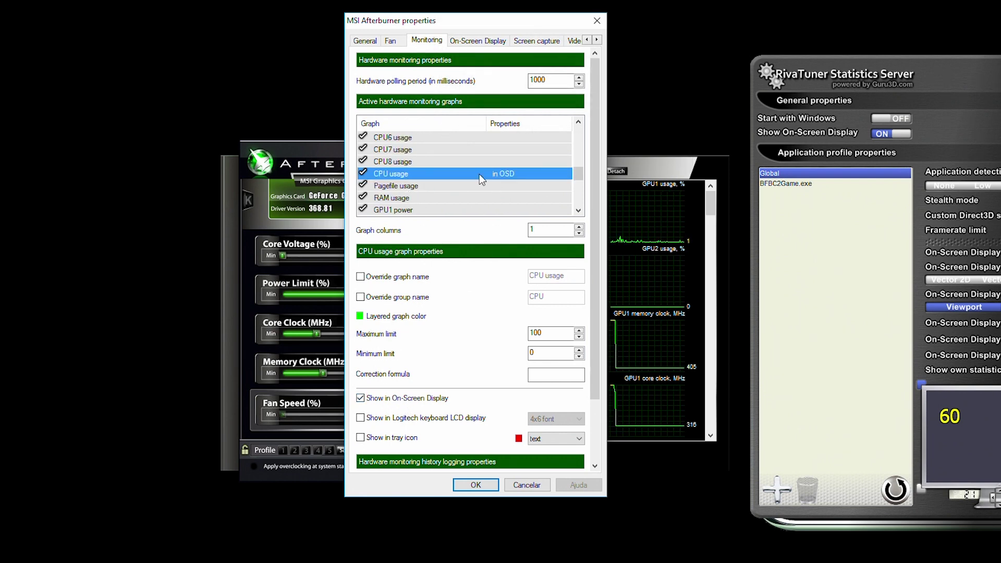
# Enable On-Screen Display for the RAM usage graph
pyautogui.scroll(-1, 480, 175)
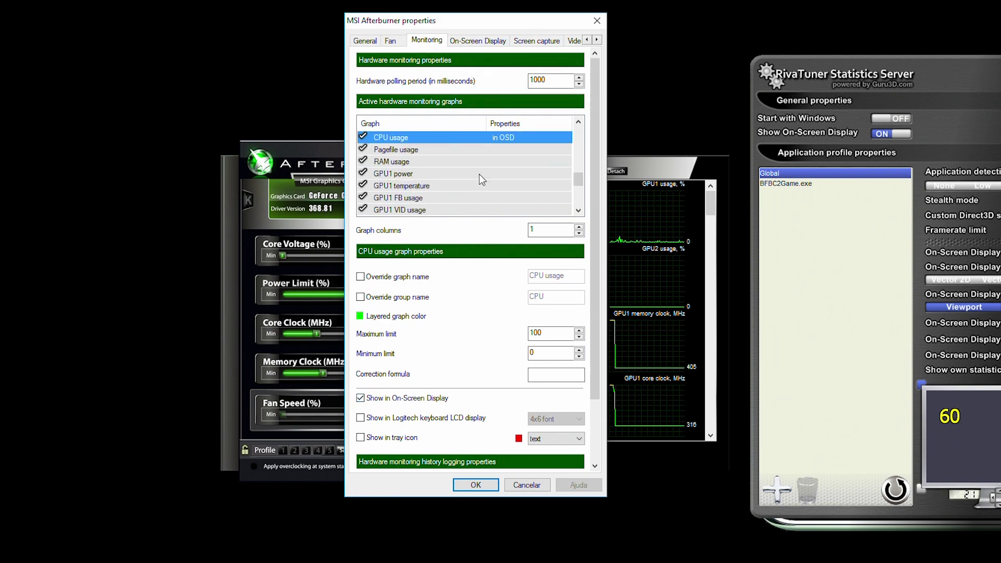
pyautogui.click(390, 162)
pyautogui.click(393, 399)
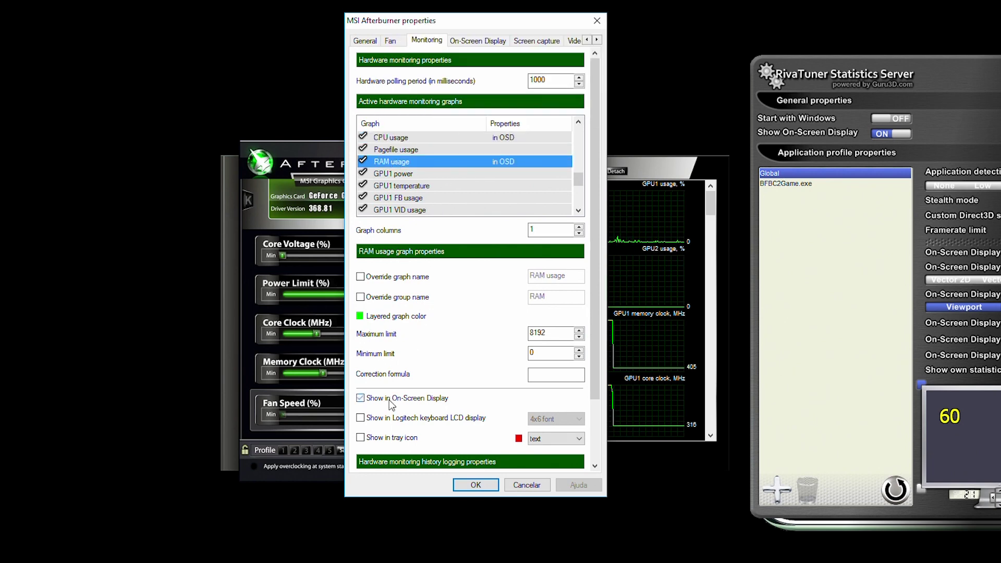
pyautogui.scroll(-2, 490, 187)
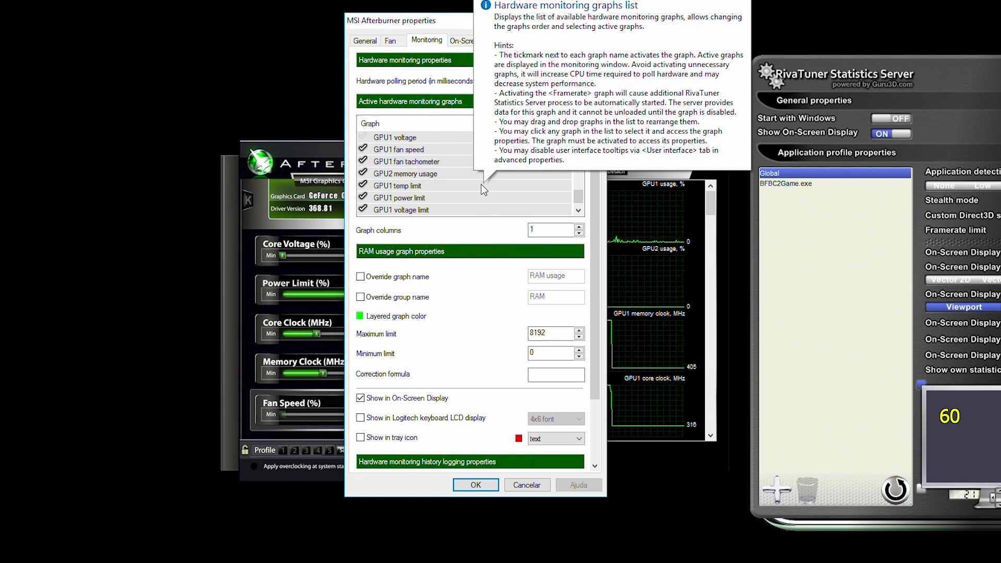
# Review the remaining hardware monitoring graphs and apply the On-Screen Display selection
pyautogui.scroll(-2, 477, 189)
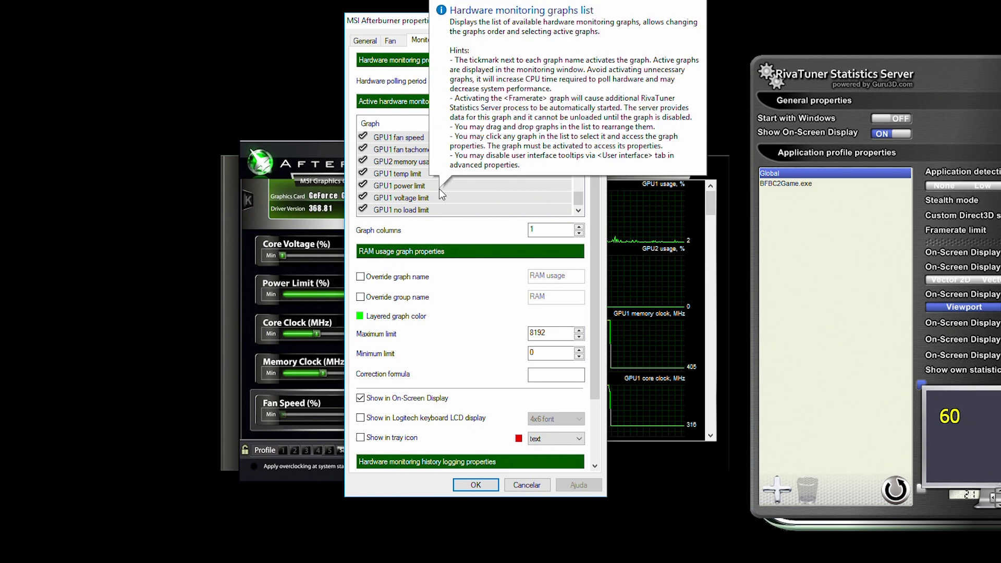
pyautogui.scroll(3, 493, 183)
pyautogui.scroll(3, 480, 191)
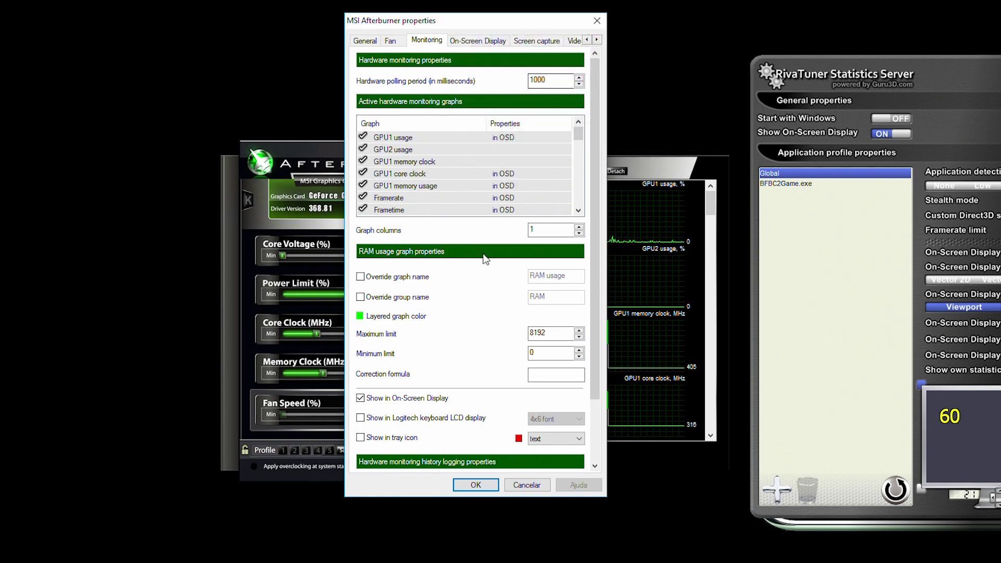
pyautogui.click(476, 485)
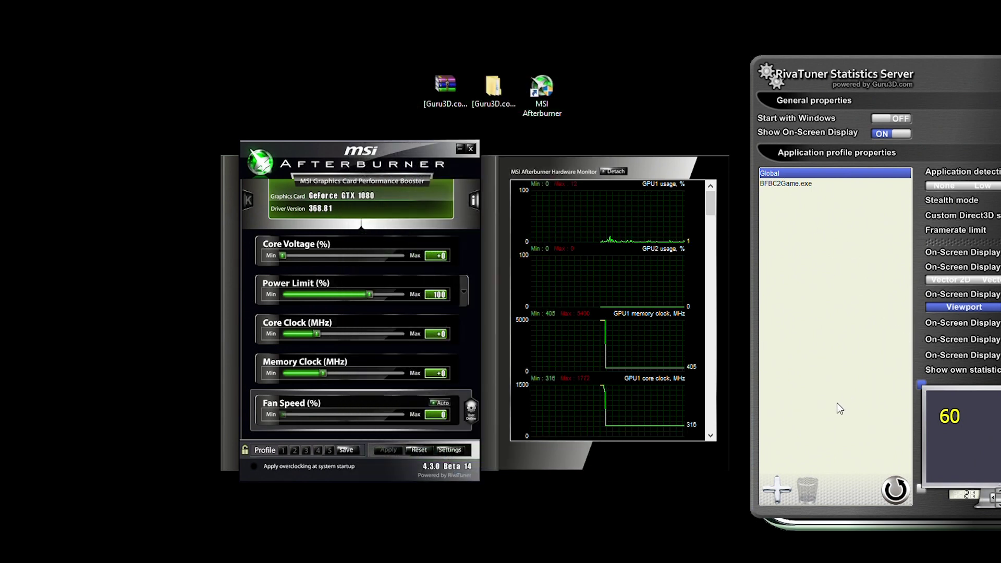
# Place the Afterburner and RivaTuner Statistics Server windows side by side and set the Global profile's application detection level to High
pyautogui.moveTo(440, 167); pyautogui.dragTo(195, 167)
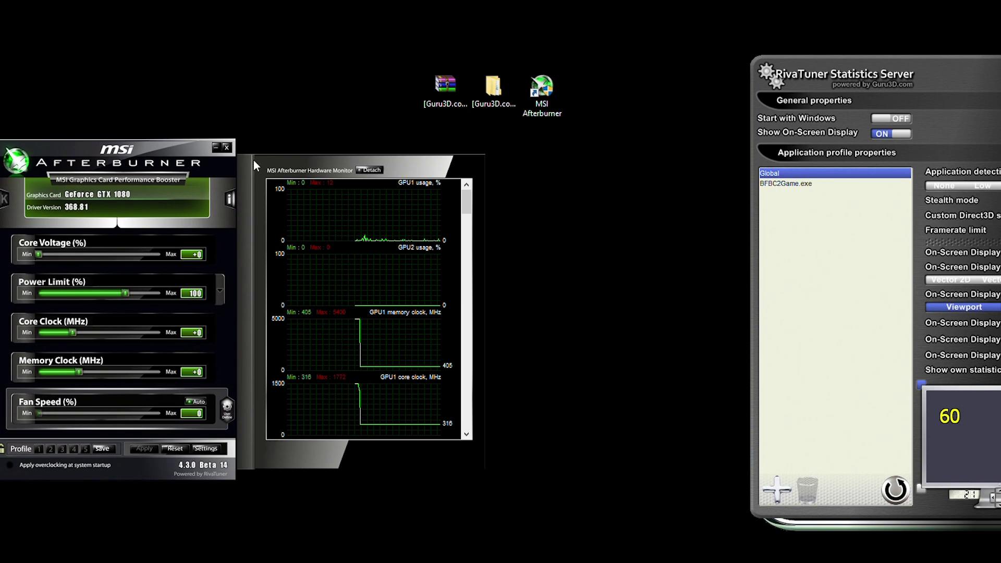
pyautogui.moveTo(843, 75); pyautogui.dragTo(630, 56)
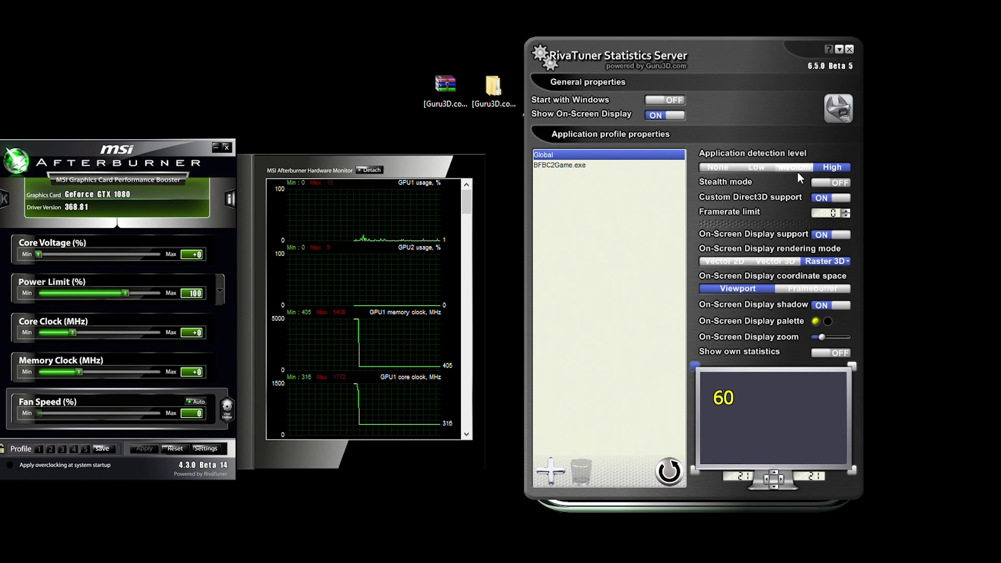
pyautogui.click(828, 168)
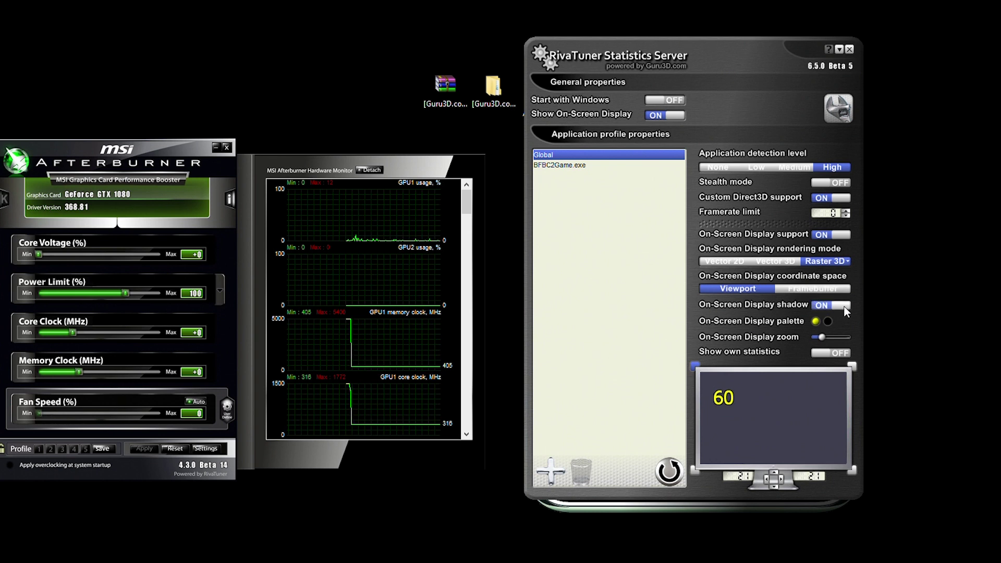
# Set the On-Screen Display palette colour to yellow and move both utility windows aside
pyautogui.click(816, 322)
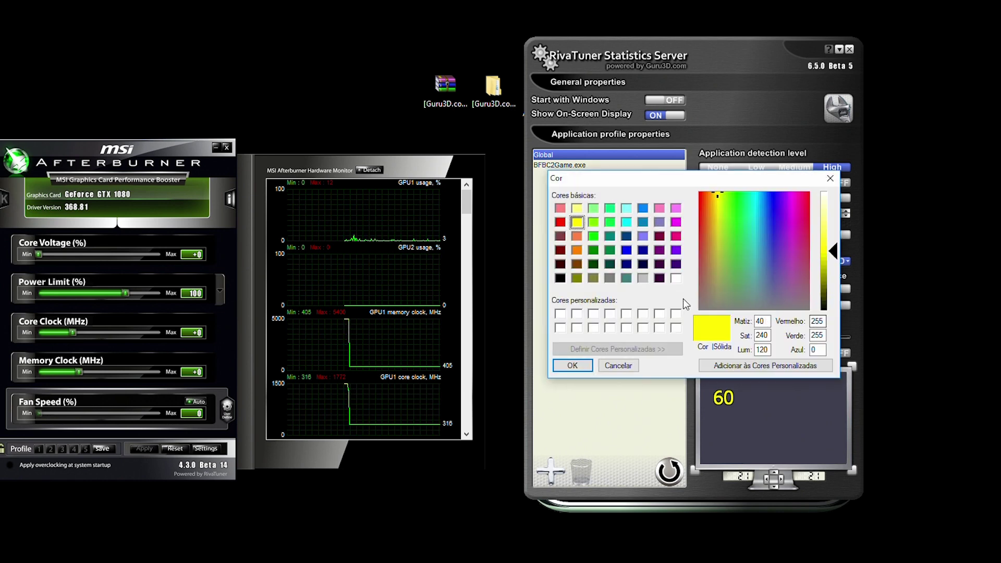
pyautogui.click(572, 366)
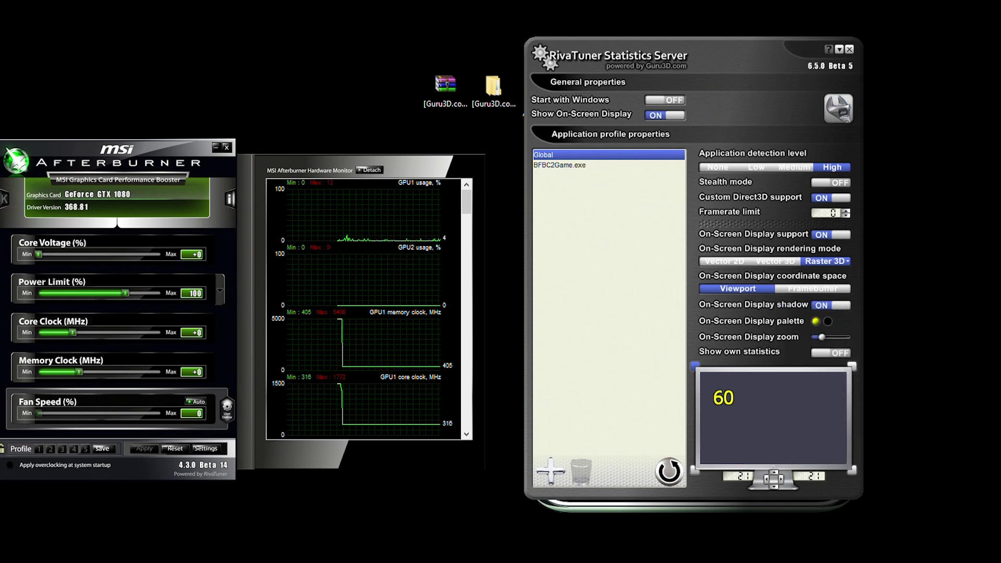
pyautogui.moveTo(760, 68); pyautogui.dragTo(899, 46)
pyautogui.moveTo(155, 153); pyautogui.dragTo(741, 180)
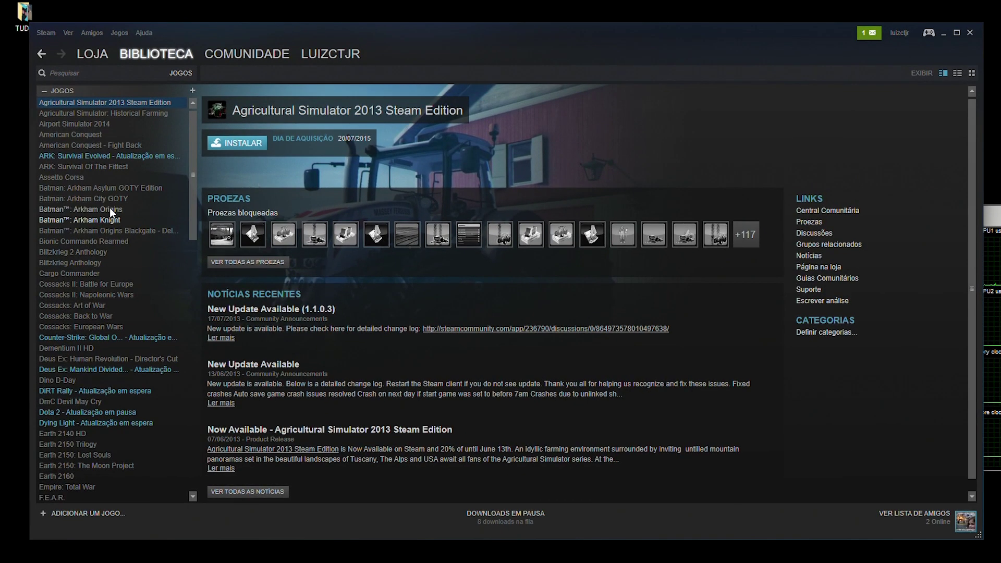
# Browse the game library in Steam for an installed game to test the On-Screen Display with
pyautogui.scroll(-5, 109, 205)
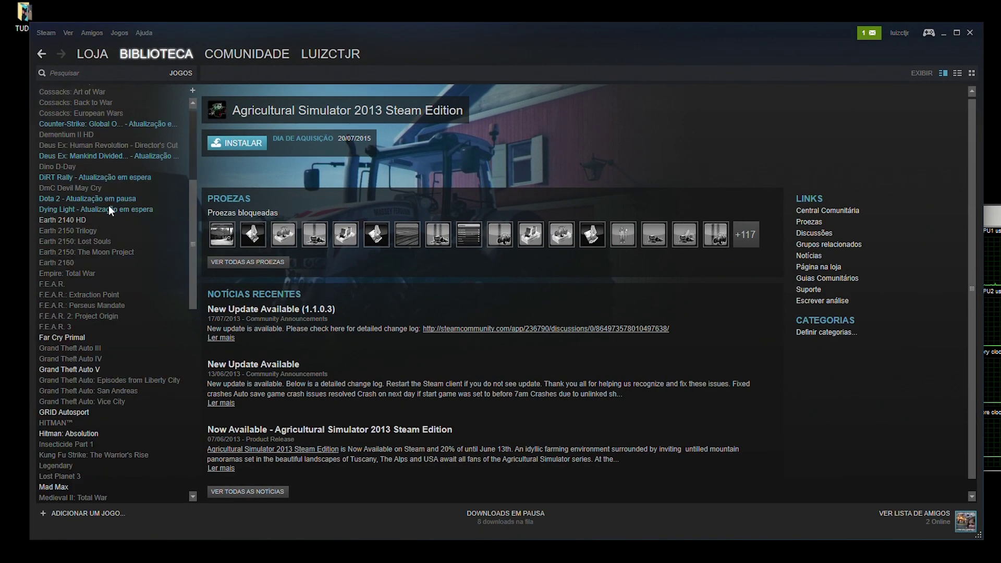
pyautogui.click(109, 185)
pyautogui.scroll(-5, 142, 170)
pyautogui.scroll(-2, 140, 245)
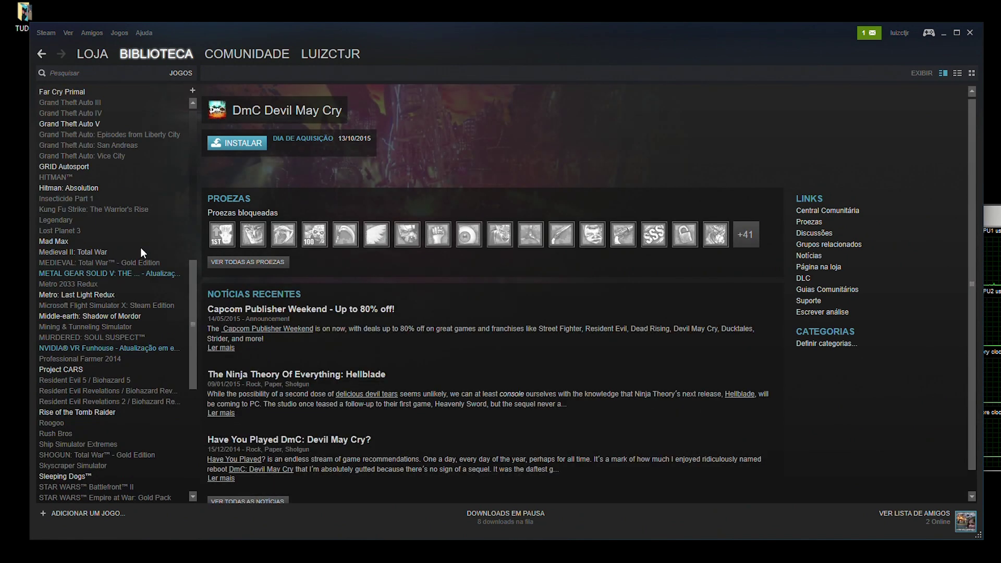
pyautogui.click(132, 274)
pyautogui.scroll(-2, 125, 334)
pyautogui.scroll(-3, 152, 398)
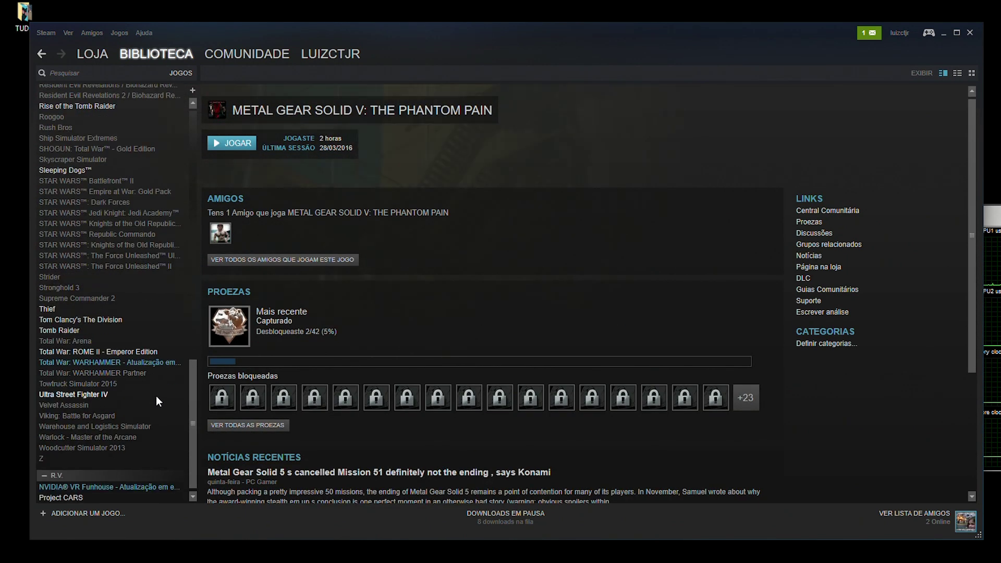
pyautogui.click(140, 387)
pyautogui.scroll(9, 149, 395)
pyautogui.scroll(10, 149, 392)
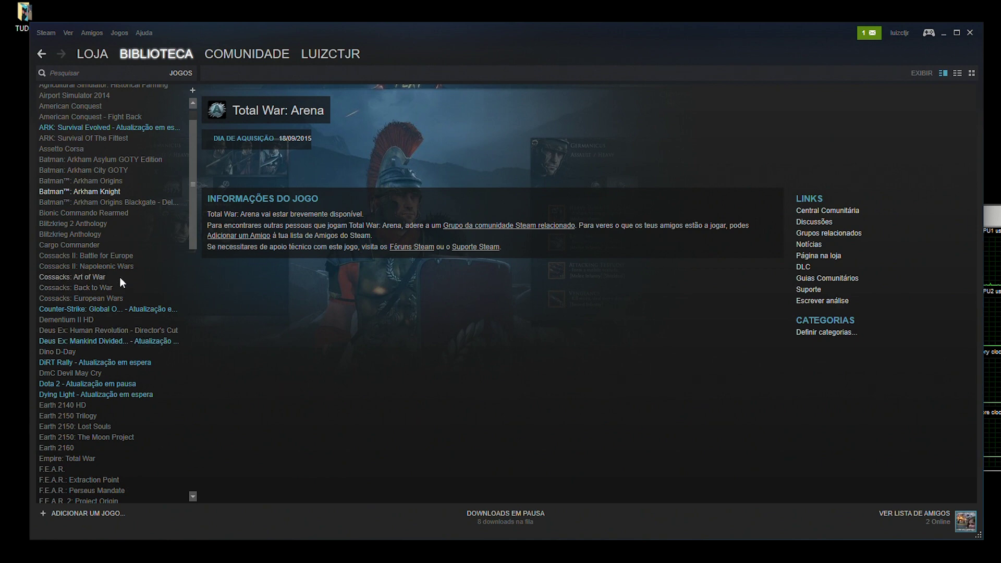
pyautogui.scroll(-9, 120, 277)
pyautogui.scroll(-1, 121, 266)
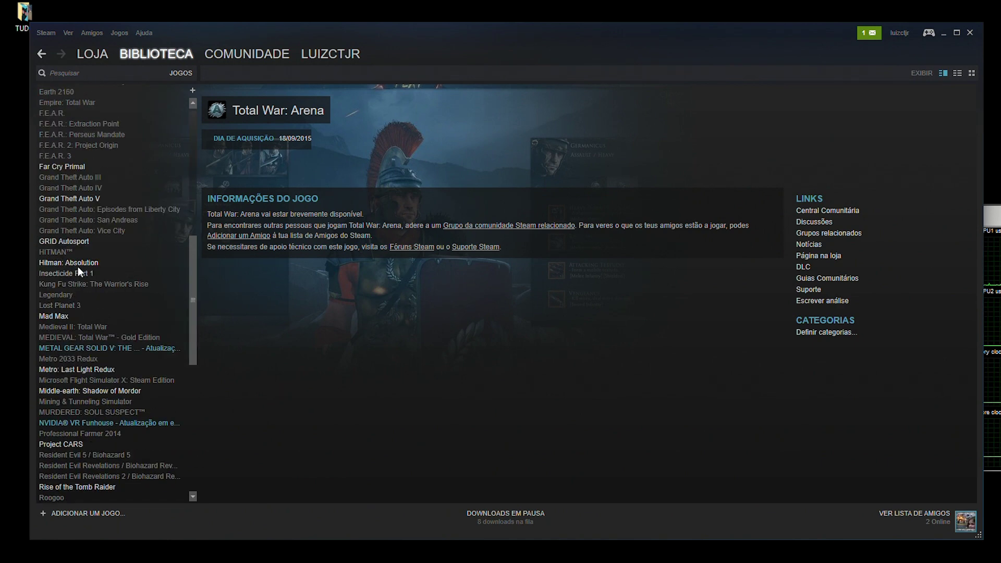
pyautogui.click(130, 210)
pyautogui.scroll(-2, 162, 278)
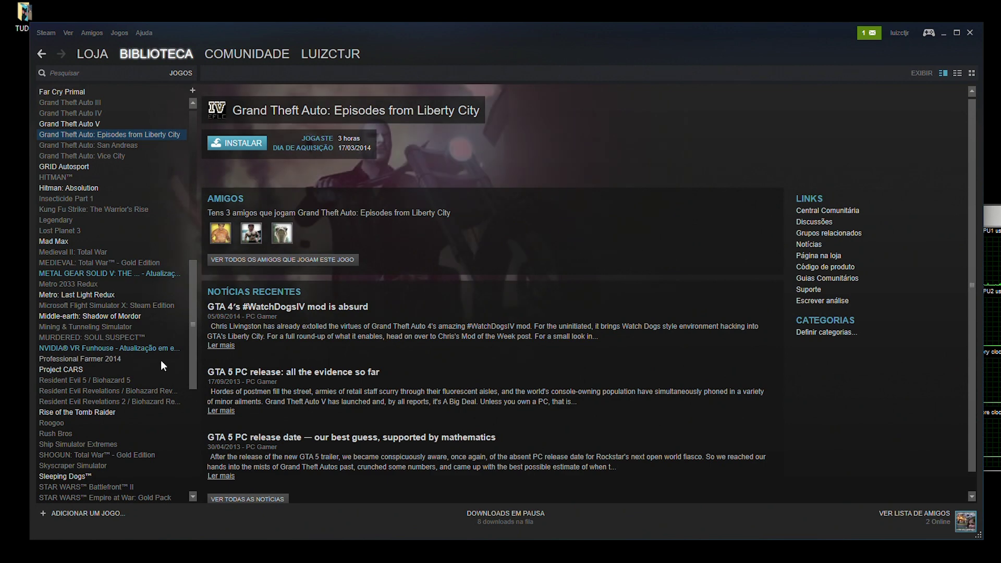
pyautogui.scroll(-7, 165, 396)
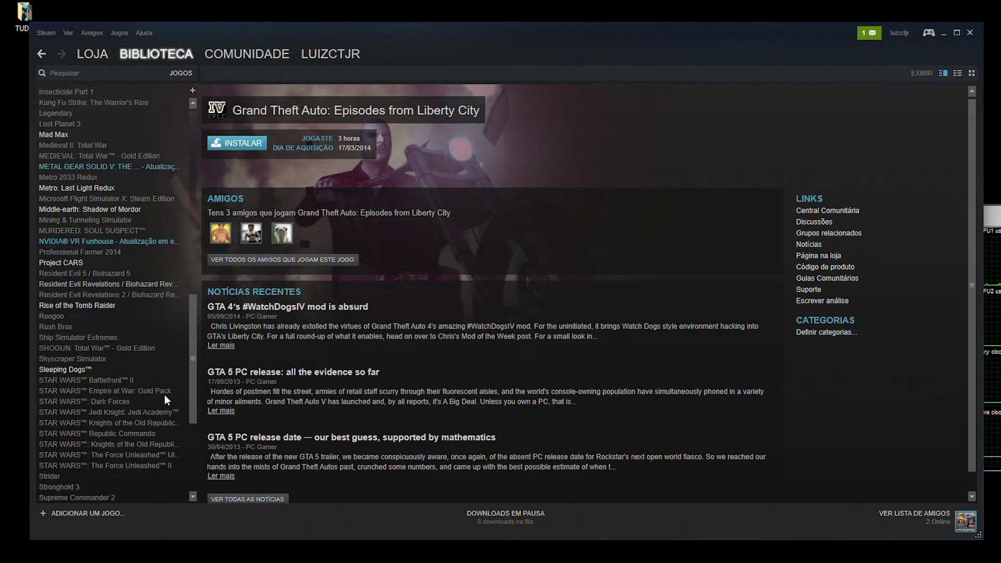
pyautogui.click(80, 232)
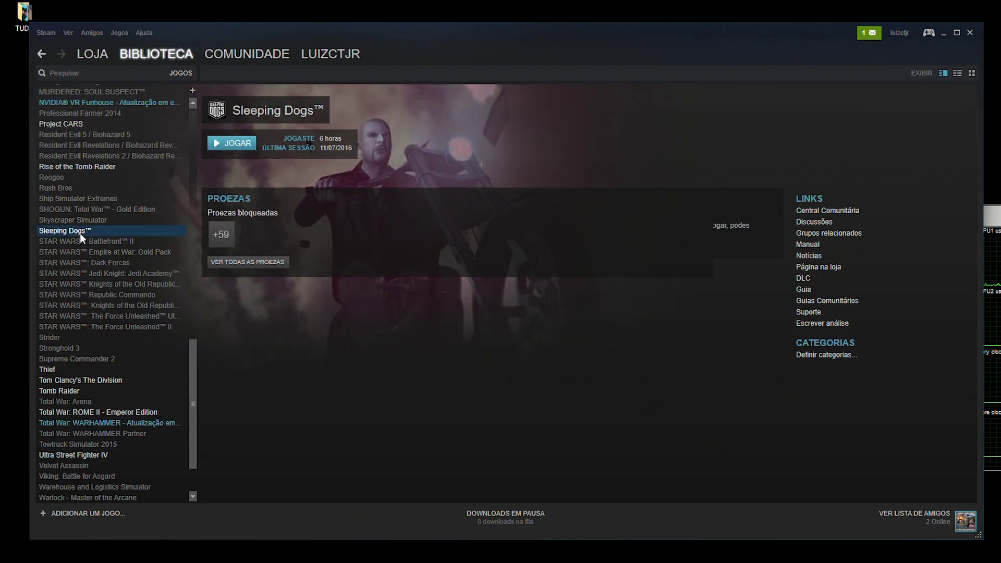
# Launch Rise of the Tomb Raider from the library and minimize Steam
pyautogui.click(99, 166)
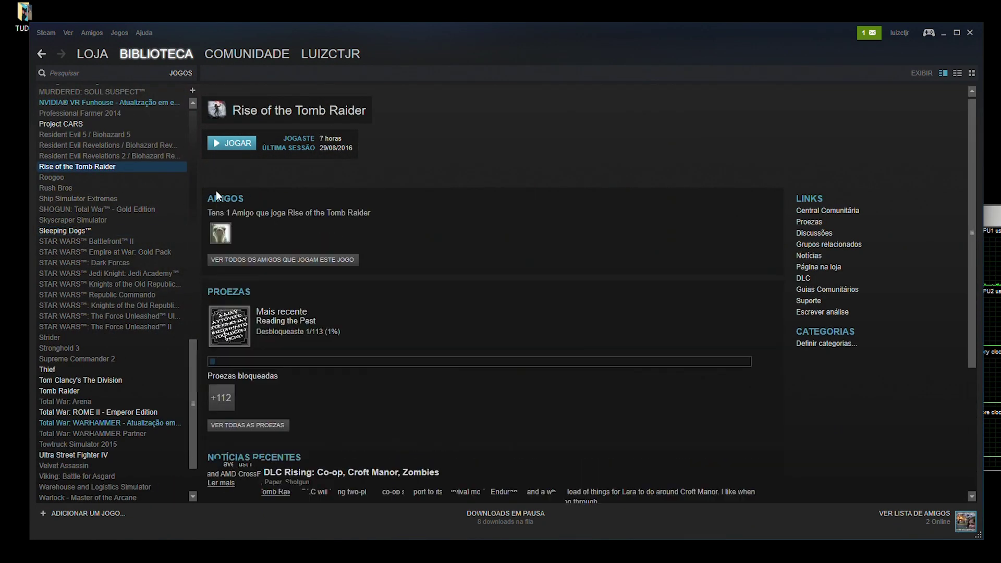
pyautogui.click(232, 143)
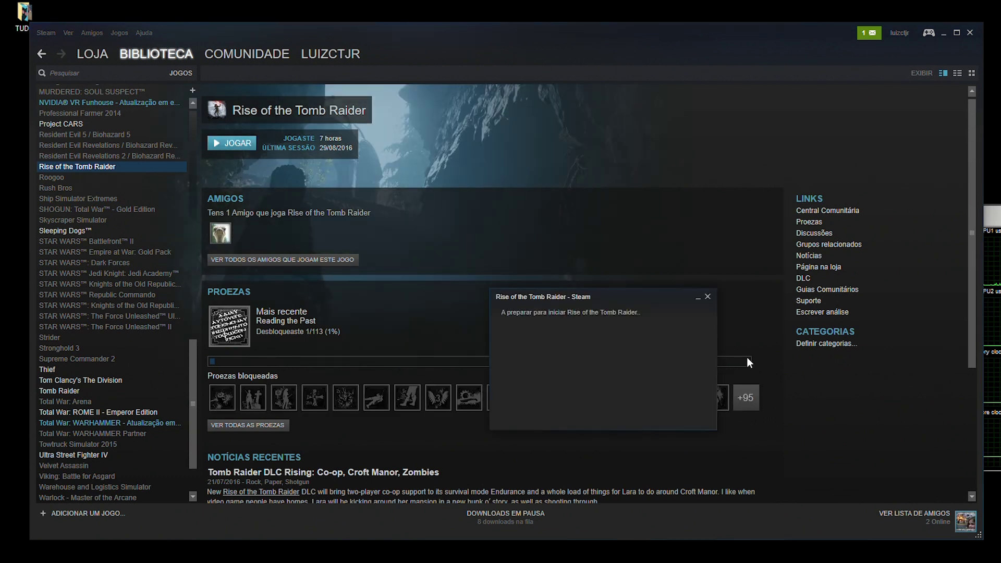
pyautogui.click(944, 34)
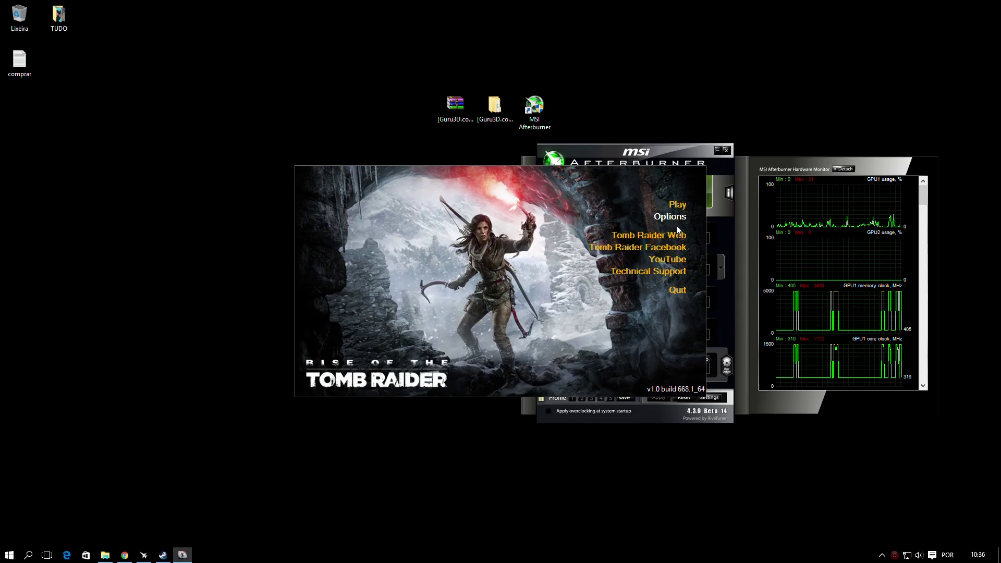
# Turn off Fullscreen in the game's display options, check its graphics settings, and save the setup
pyautogui.click(676, 220)
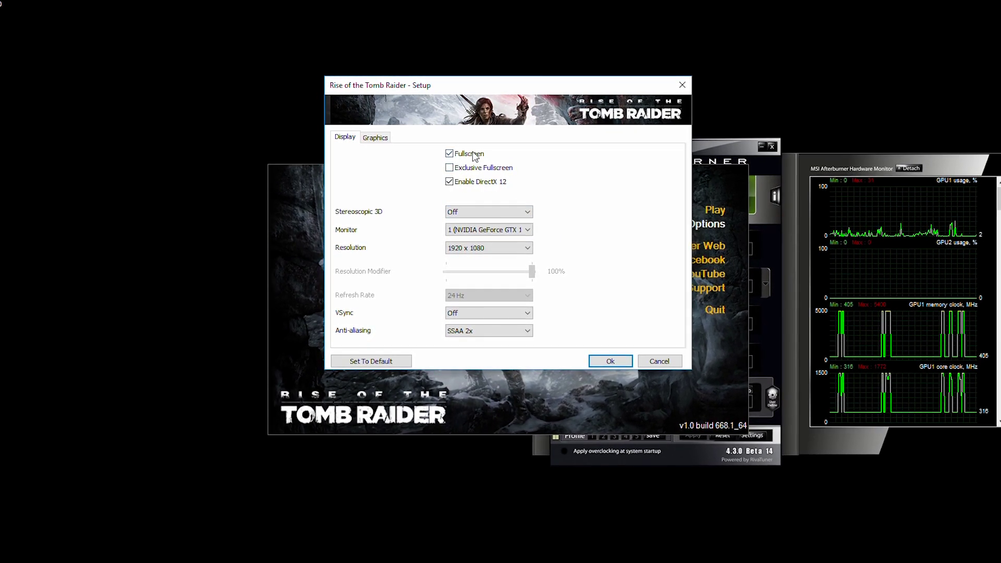
pyautogui.click(449, 153)
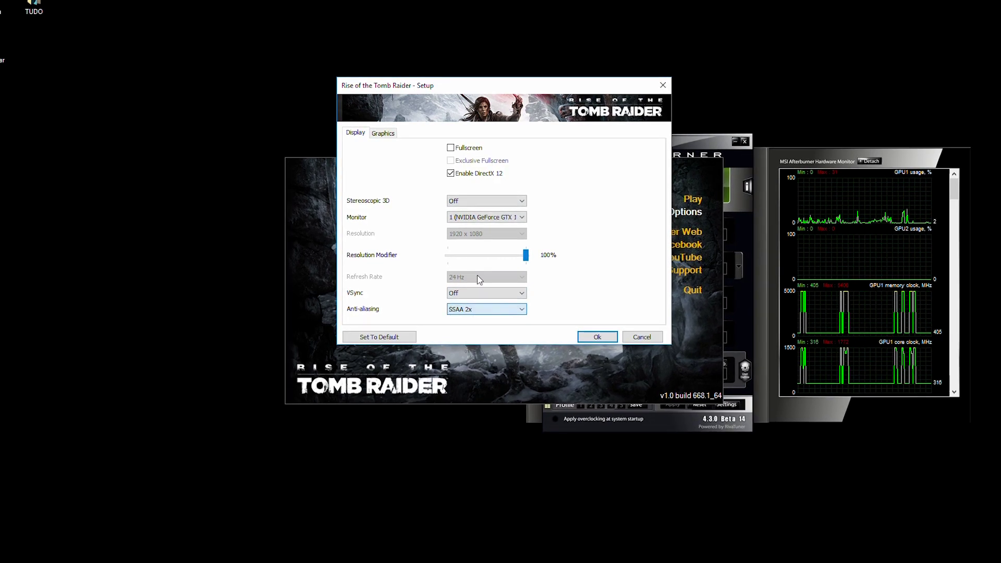
pyautogui.click(383, 132)
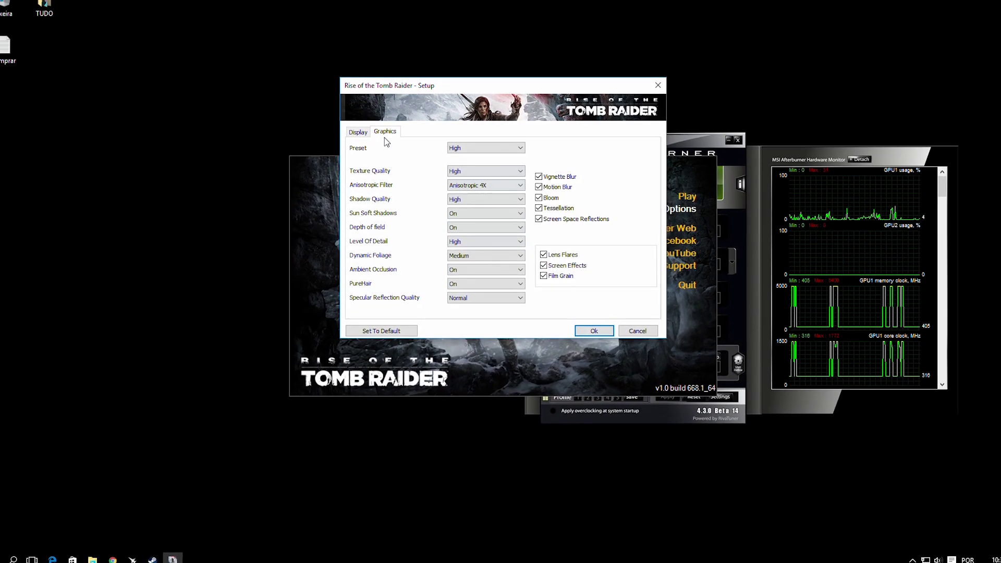
pyautogui.click(356, 132)
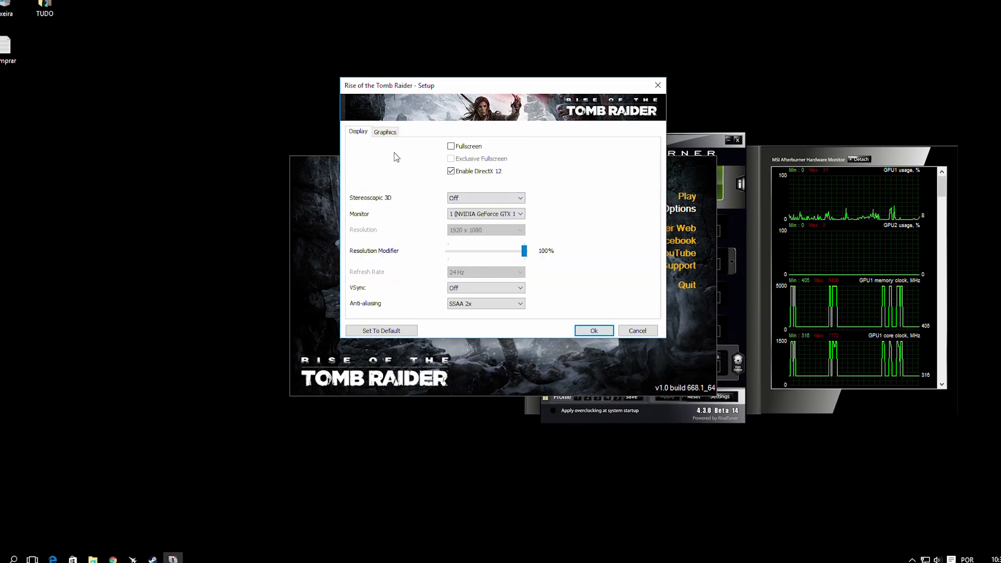
pyautogui.click(594, 332)
# Start the game, run its built-in benchmark with the On-Screen Display active, and dismiss the inventory notice
pyautogui.click(688, 196)
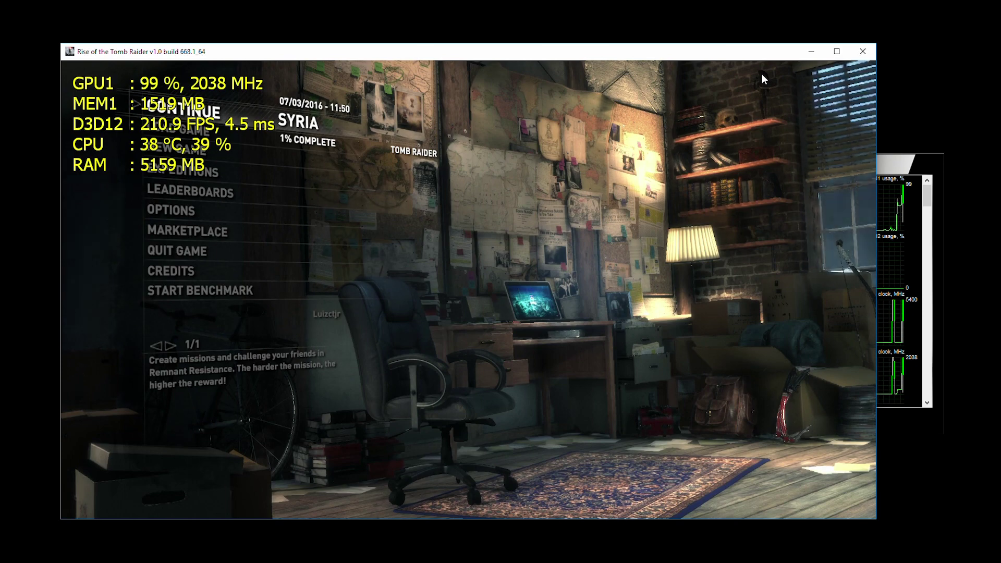
pyautogui.click(207, 297)
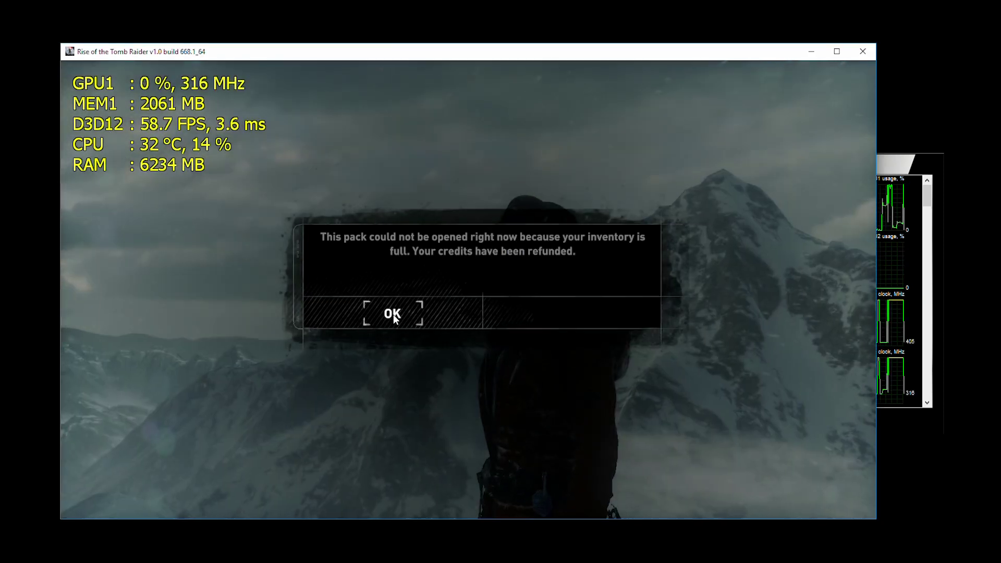
pyautogui.click(396, 313)
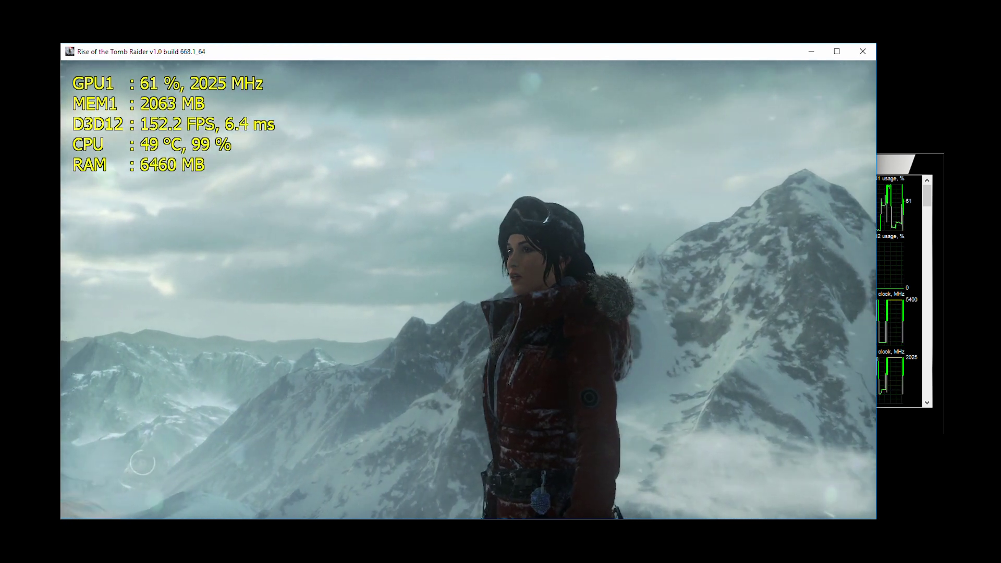